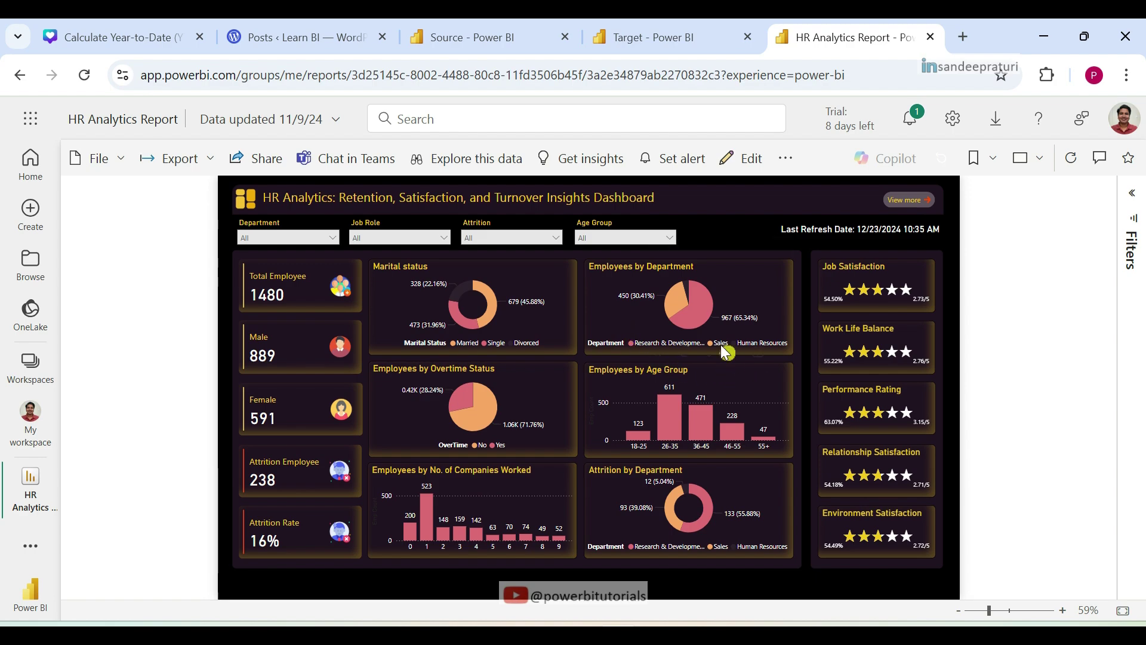
Drill through from the Research & Development slice of Employees by Department to the View employee details page.
mouse_move(709, 302)
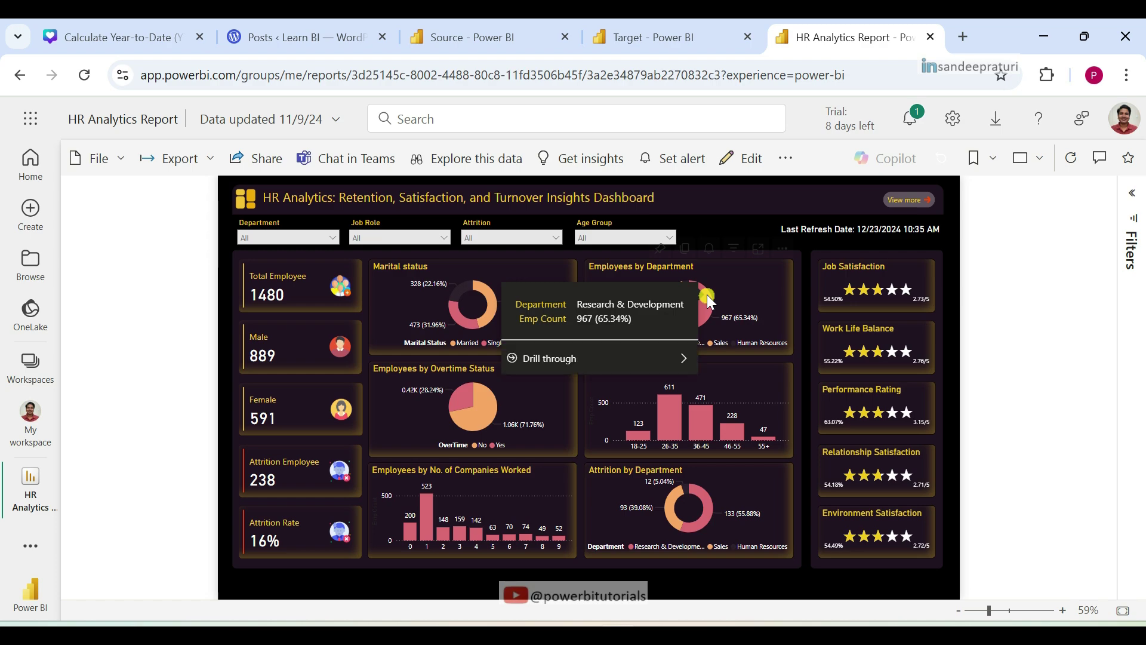
mouse_move(631, 356)
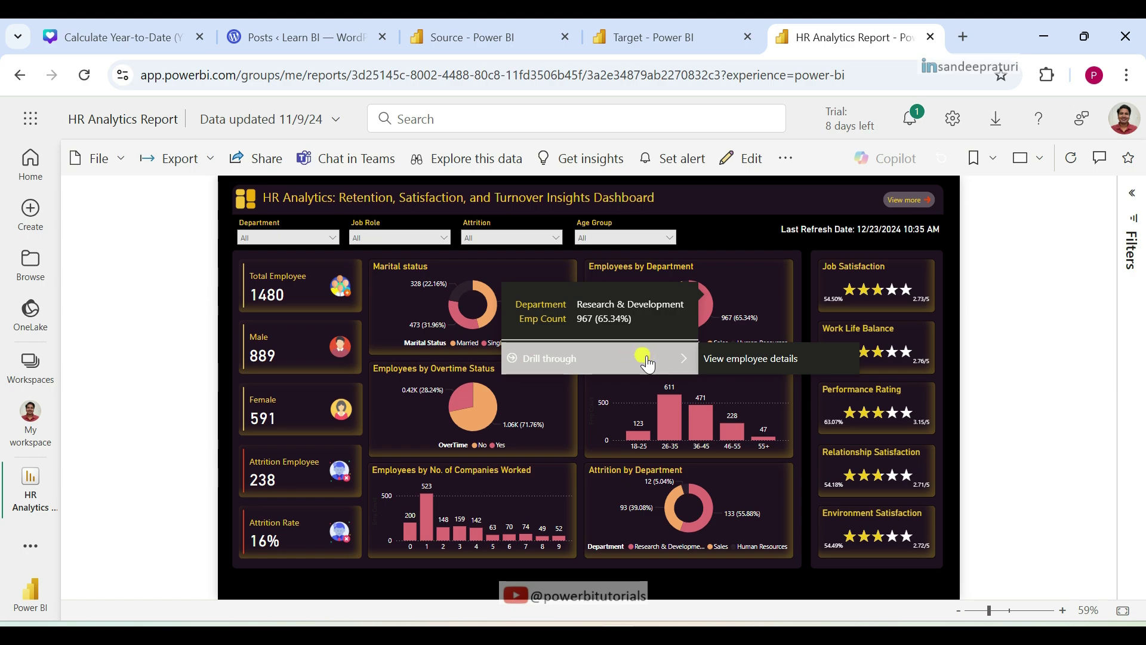
left_click(733, 358)
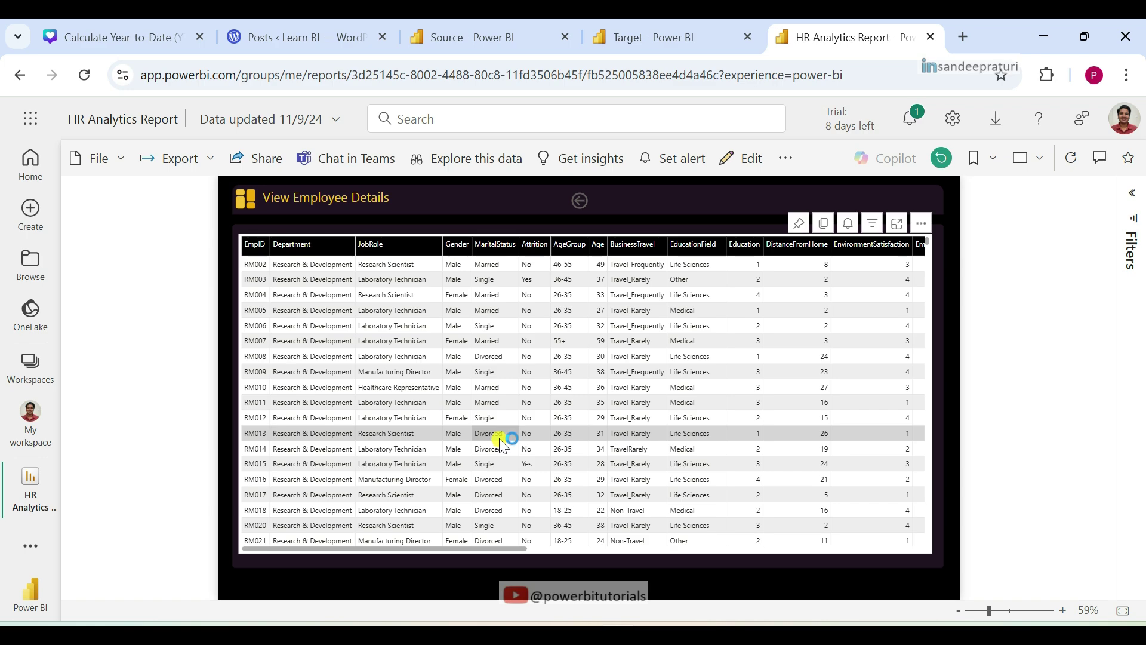
Compare the Source report with the Target report, viewing Target's Sales and Detailed View pages.
key("ctrl+3")
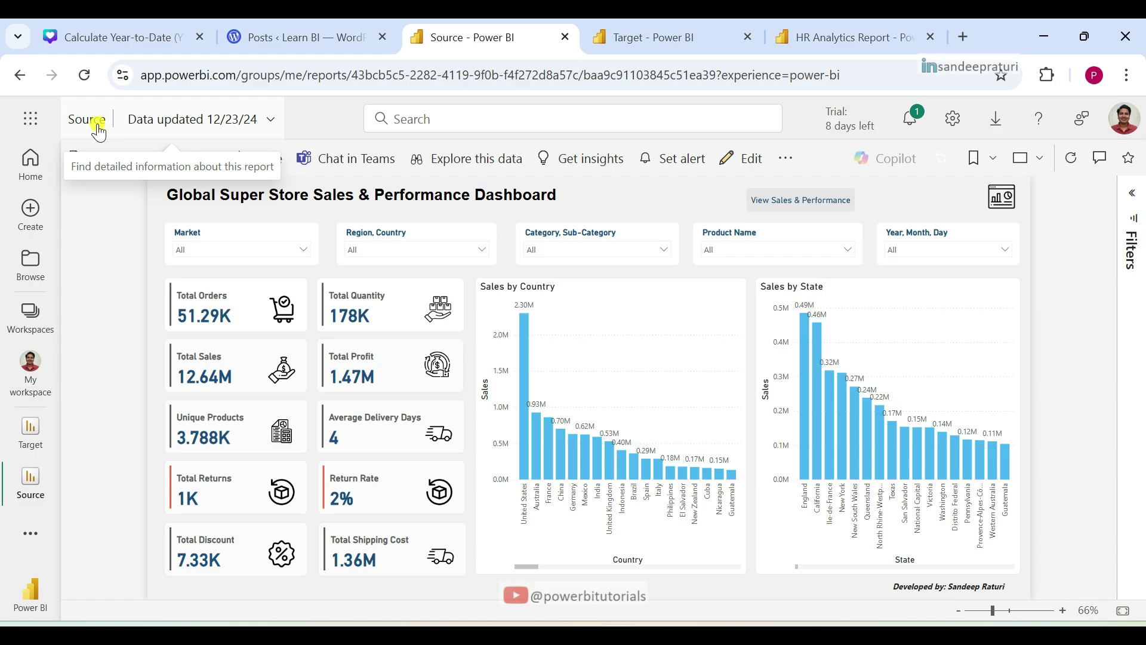
left_click(661, 34)
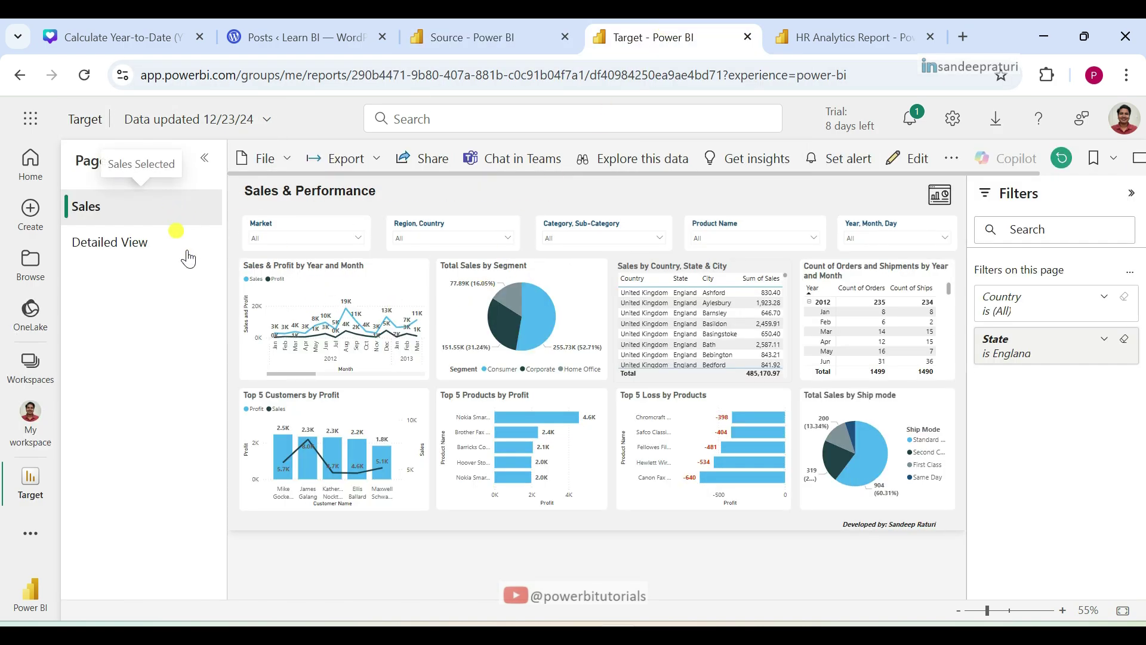
left_click(125, 142)
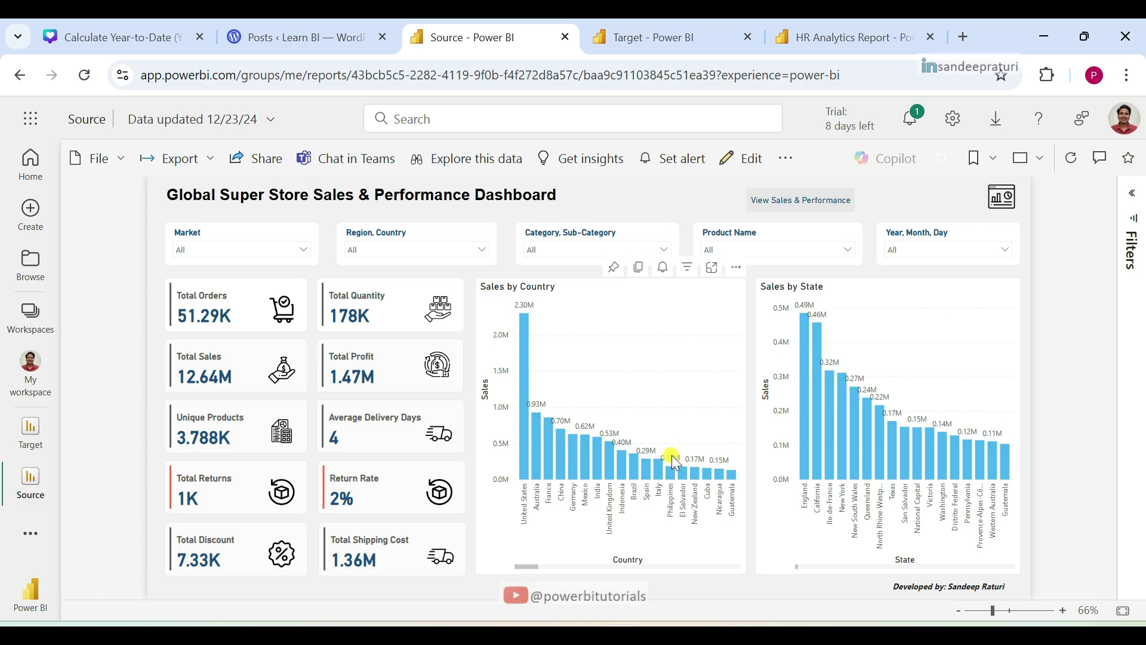
left_click(702, 38)
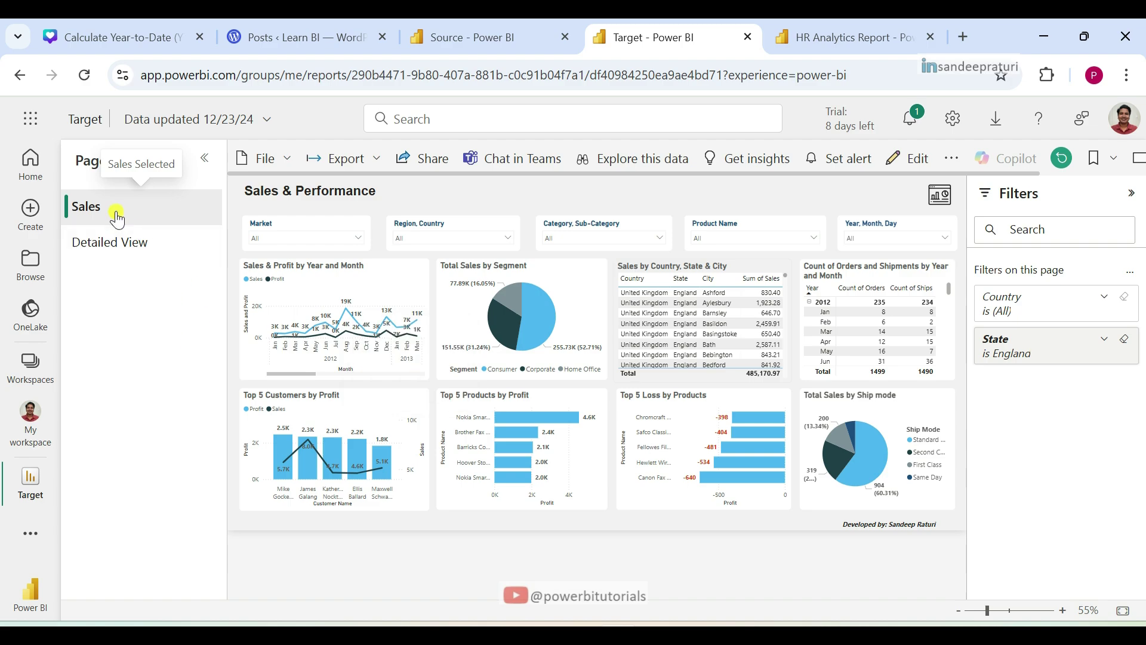
left_click(116, 244)
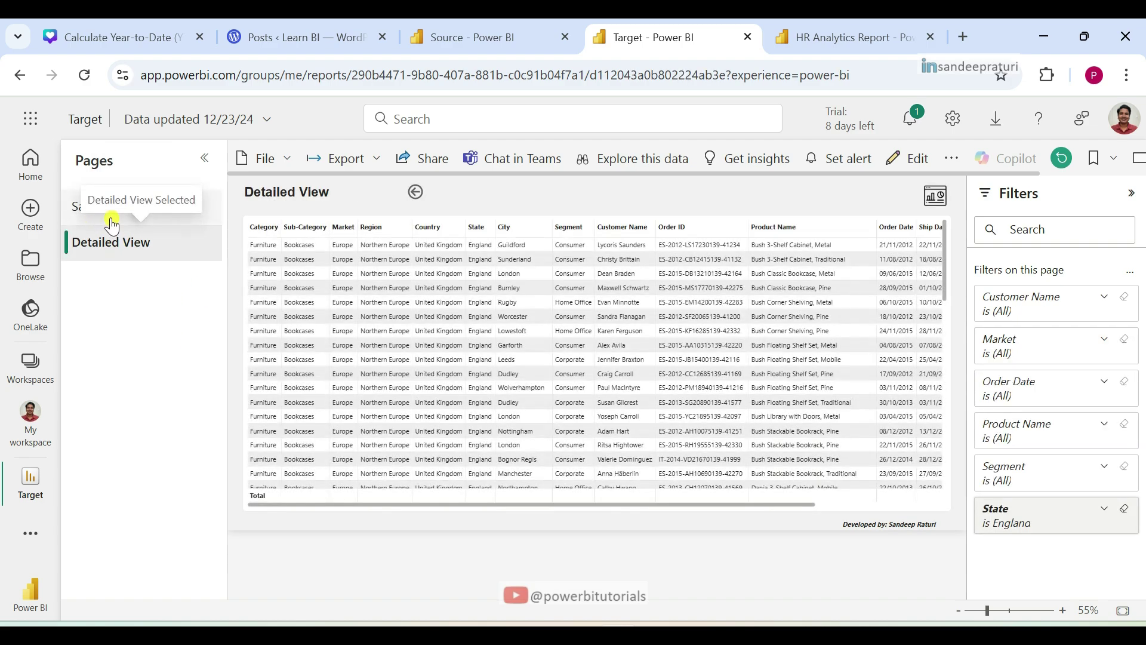
left_click(104, 215)
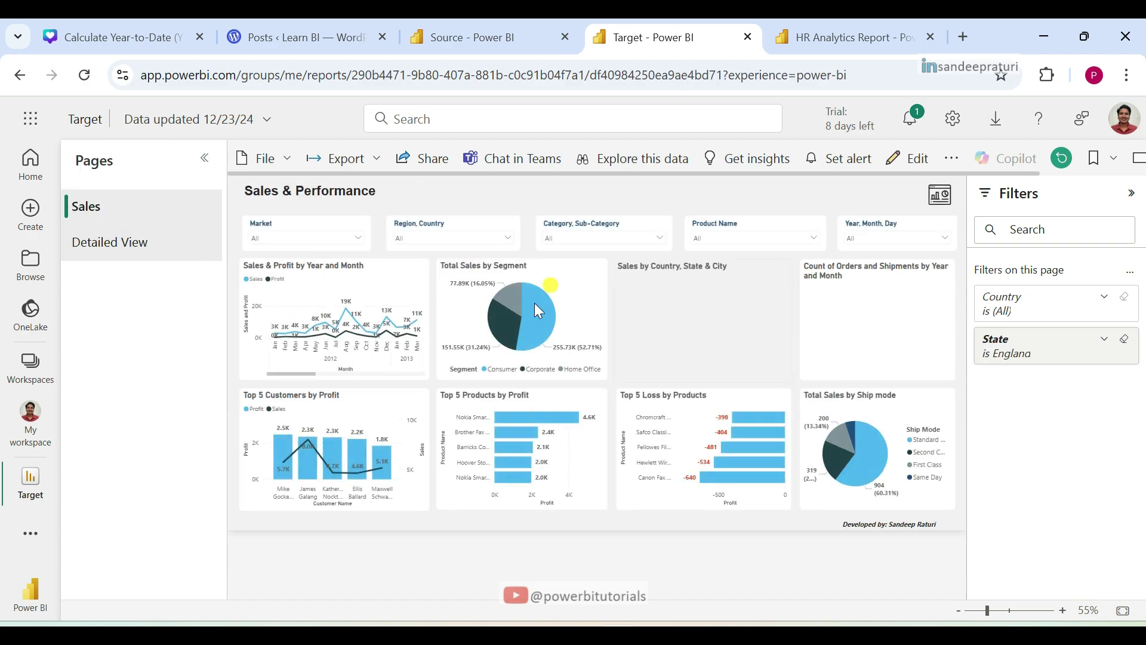
Drill through from the United States bar in the Source report's Sales by Country chart to Sales [Target].
key("ctrl+shift+Tab")
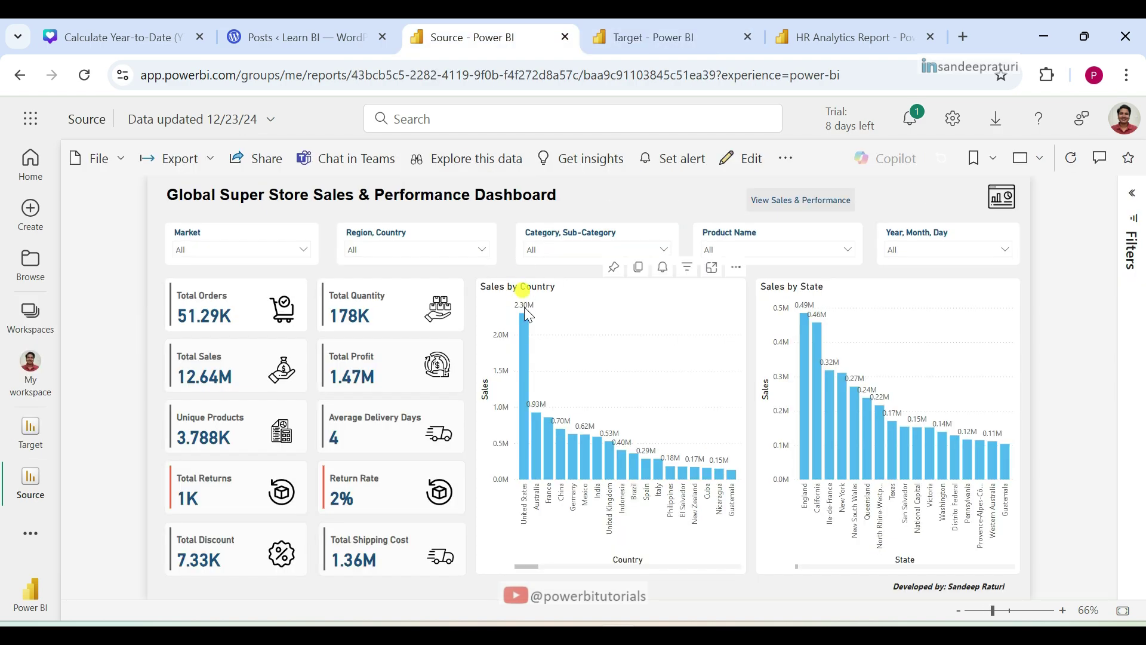
mouse_move(527, 330)
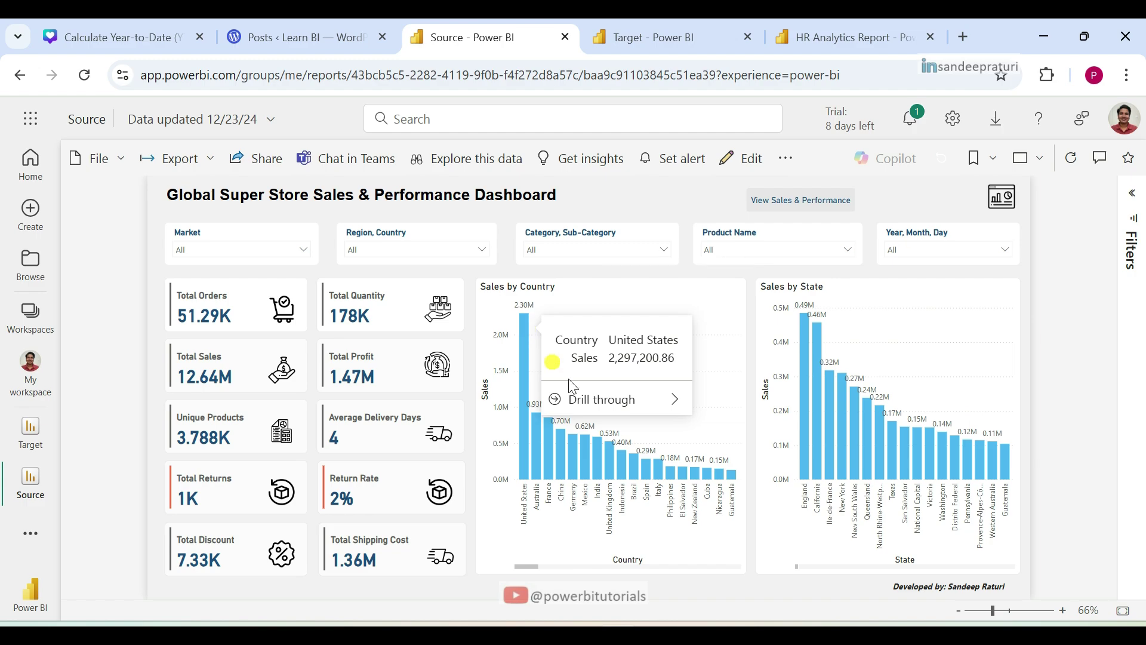
mouse_move(623, 390)
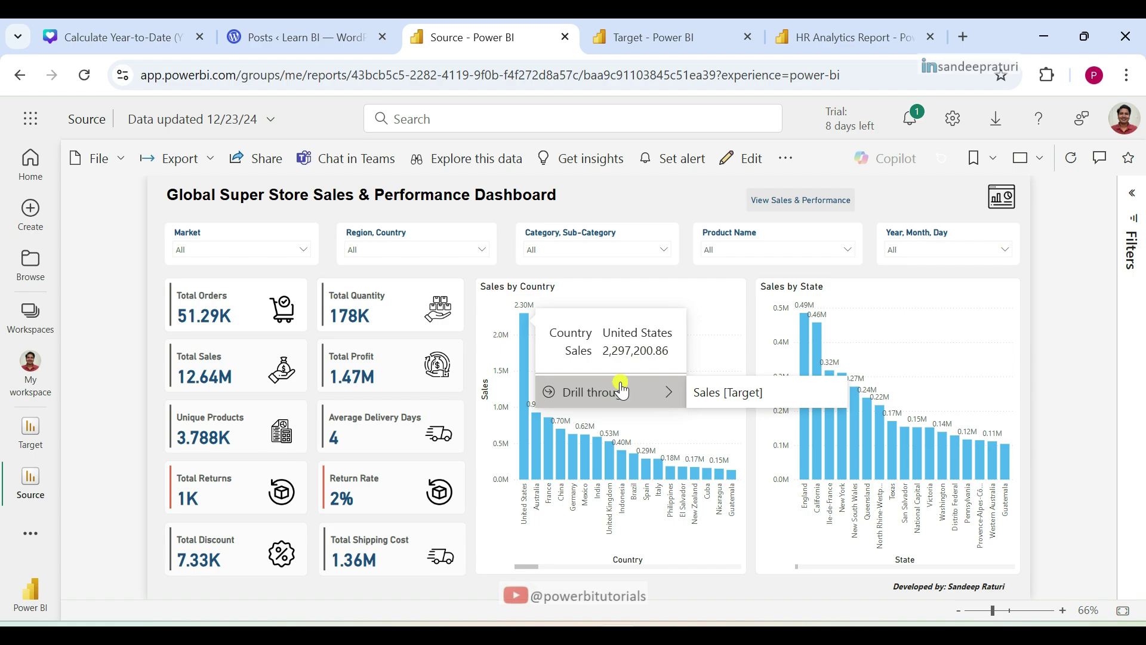
left_click(732, 394)
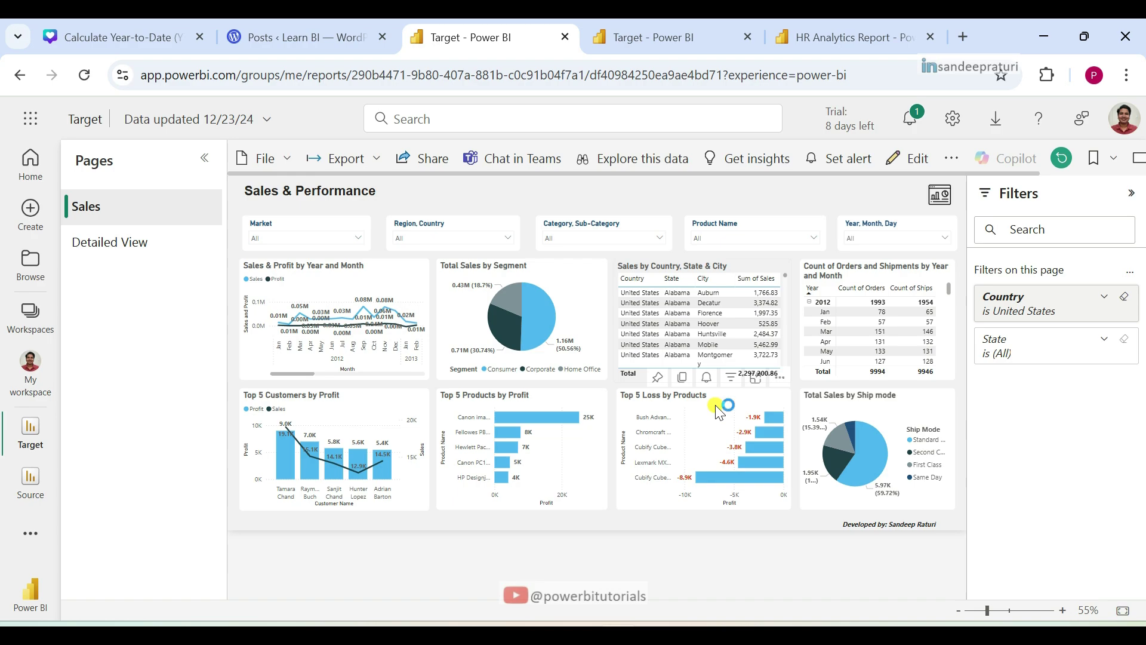
Examine the United States order rows on the Target report's Detailed View page.
left_click(141, 258)
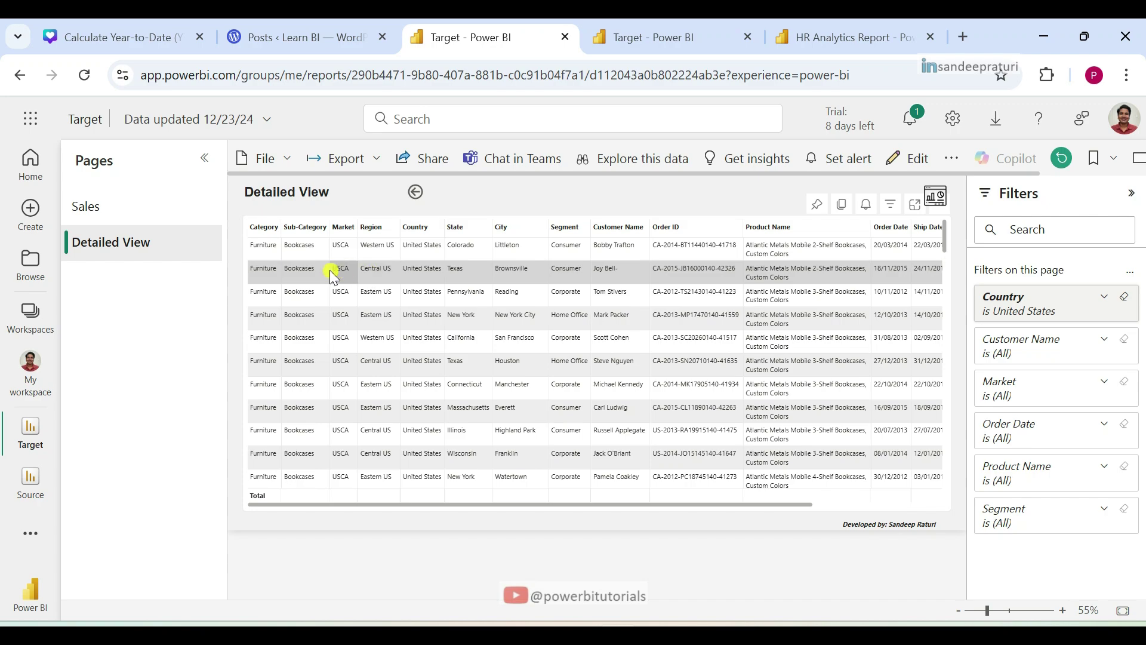
scroll(421, 286, "down", 5)
scroll(447, 421, "down", 3)
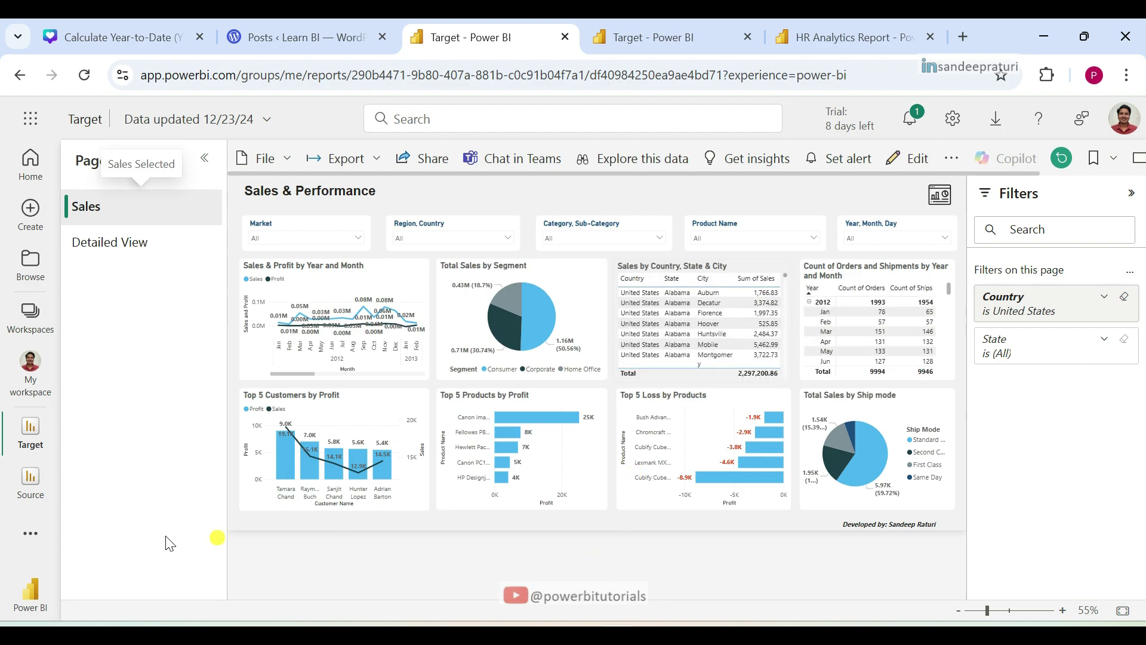
Return to the Source report and drill through from the France bar in Sales by Country to Sales [Target].
left_click(27, 480)
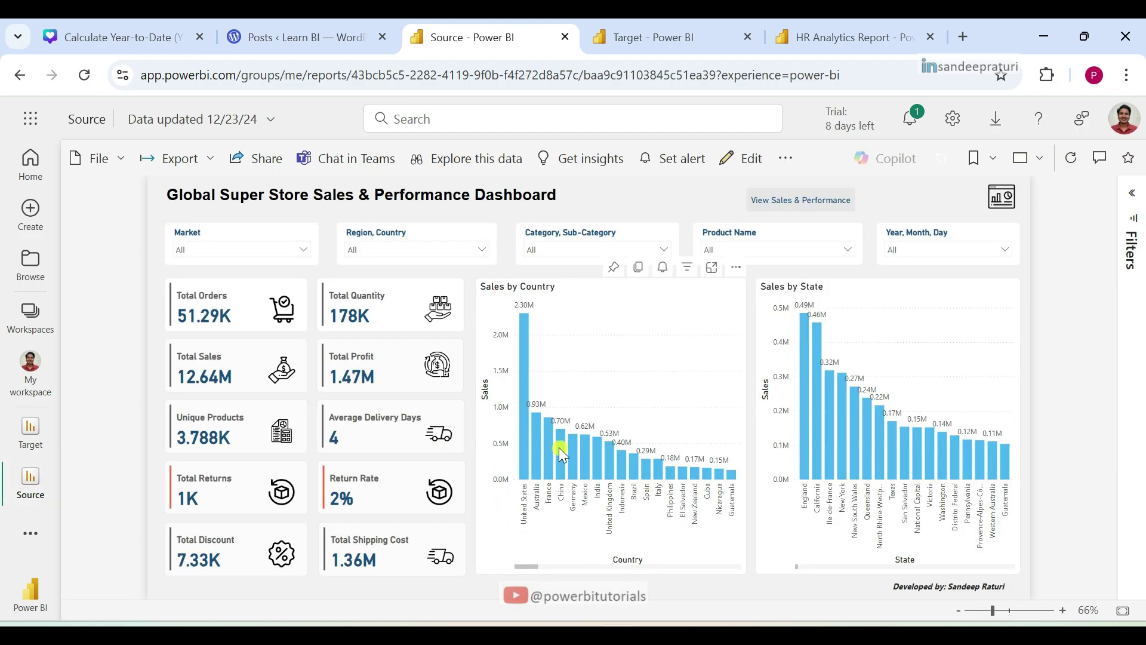
mouse_move(549, 433)
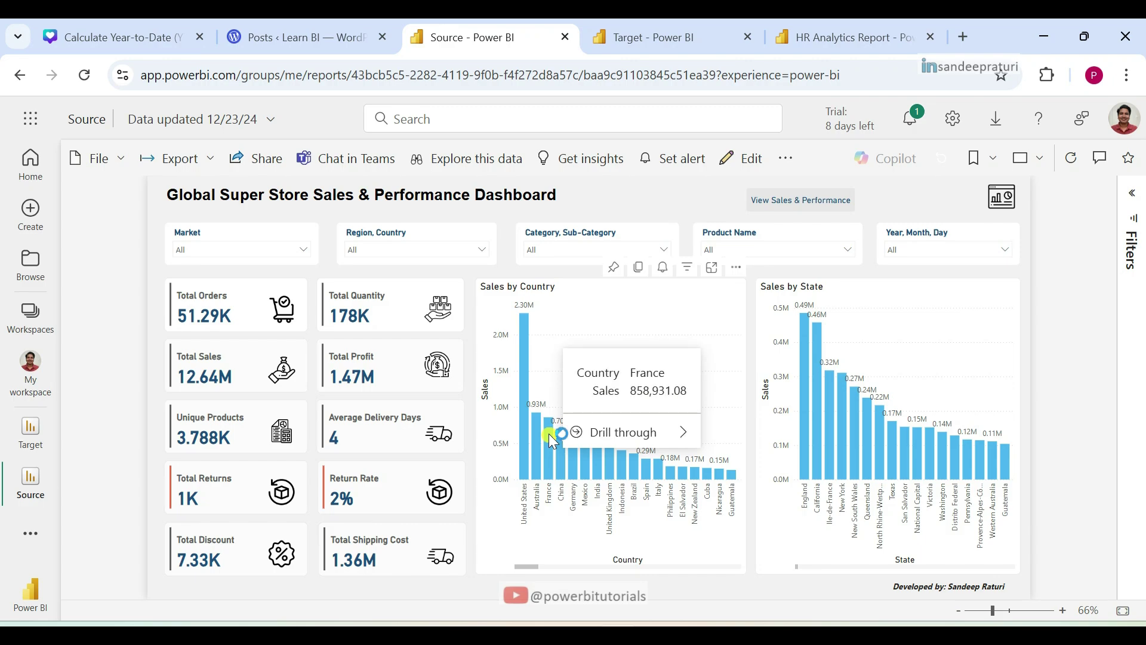
mouse_move(625, 437)
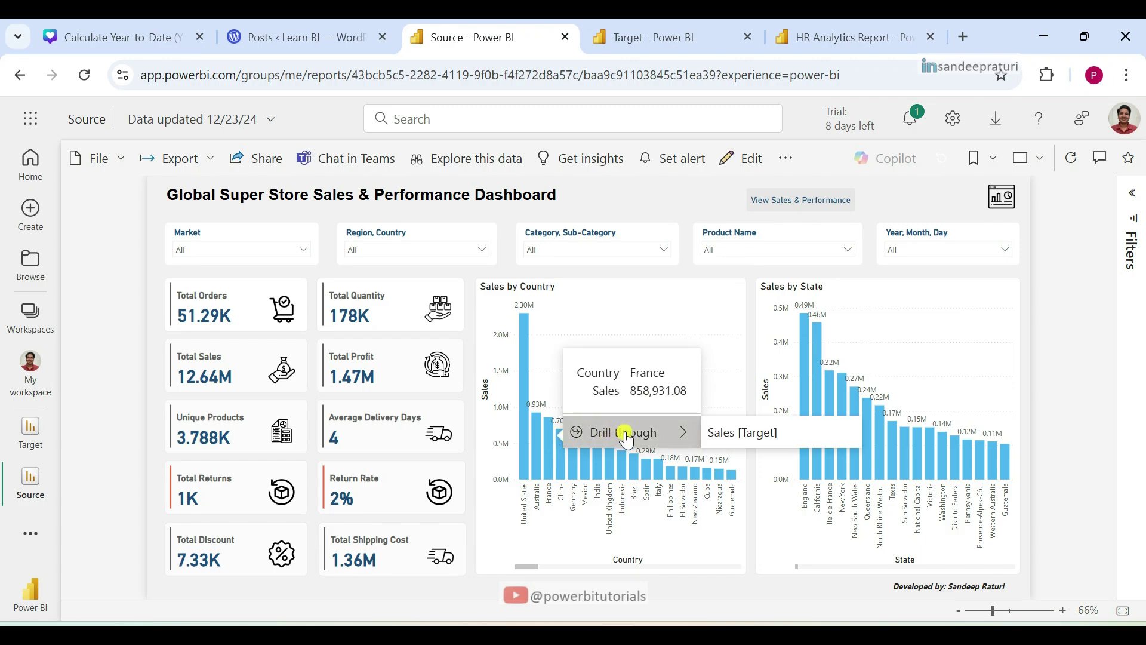
left_click(765, 443)
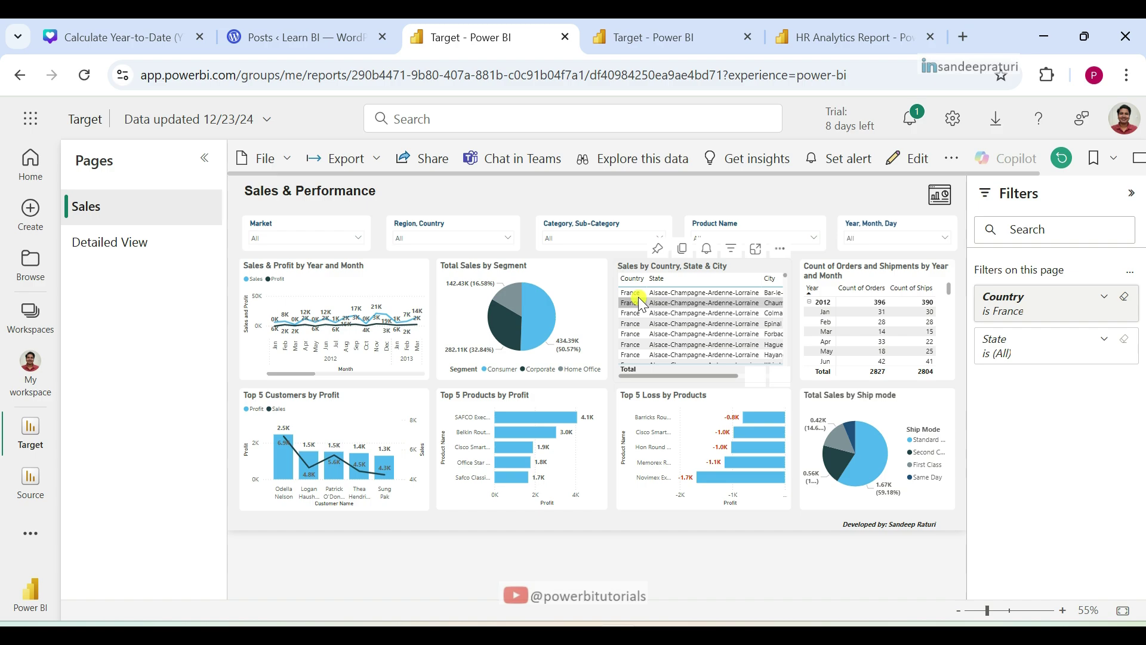
Examine the France records in the Sales page's country, state and city table and on the Detailed View page.
scroll(640, 322, "down", 3)
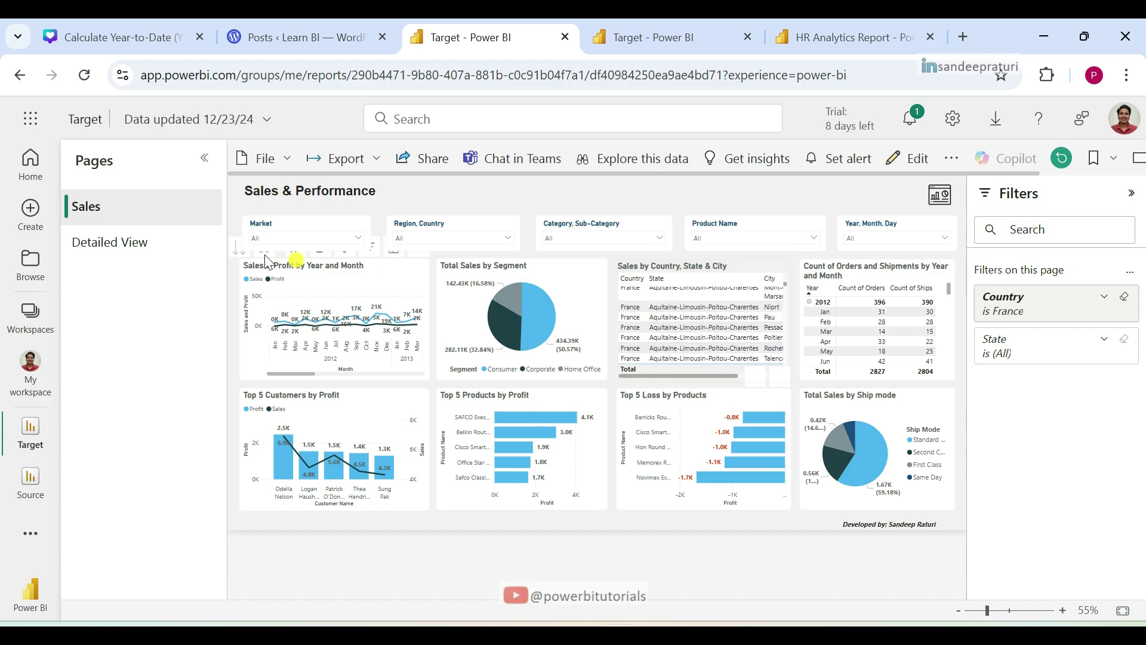
left_click(131, 250)
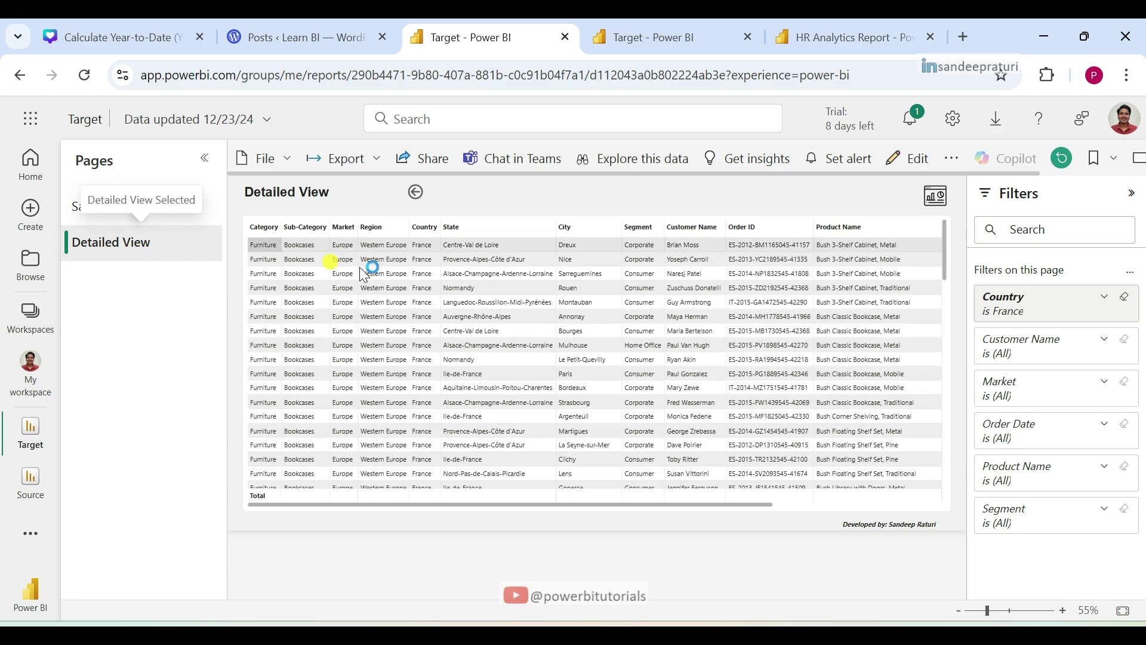
scroll(412, 292, "down", 10)
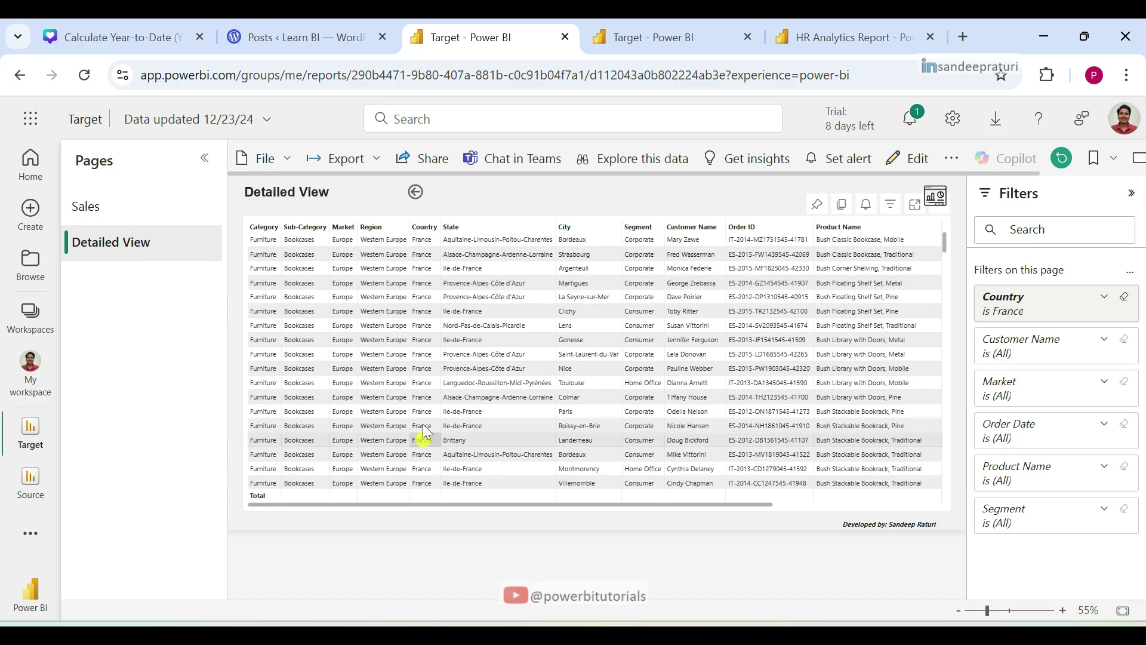
scroll(425, 425, "down", 3)
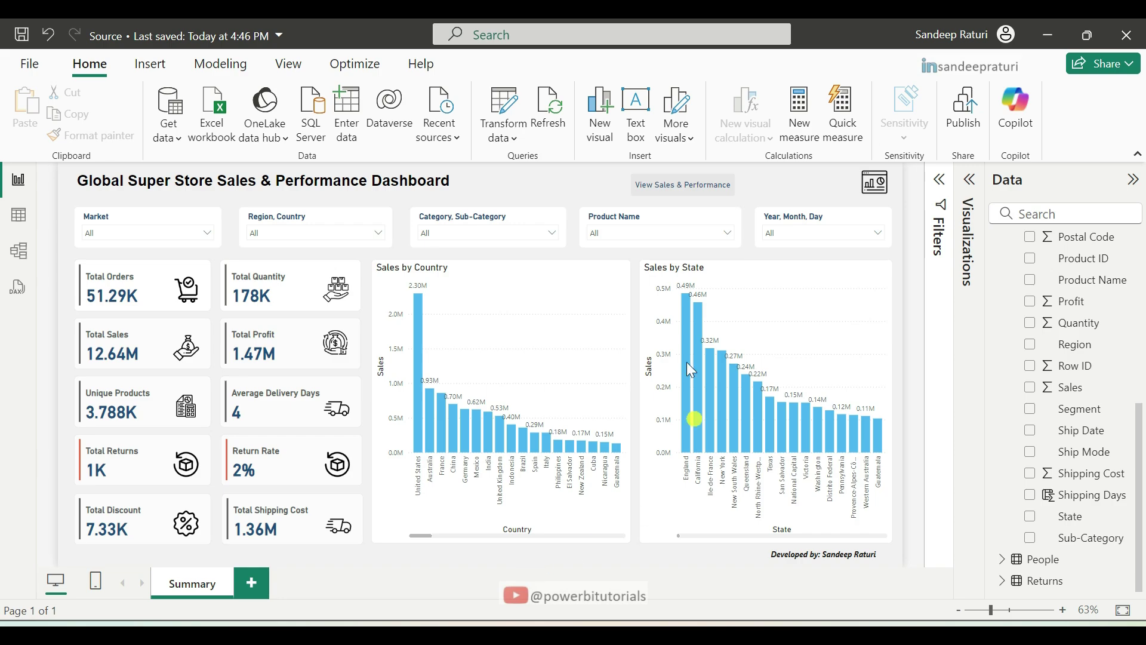
Switch from the Source file to the Target file in Power BI Desktop and view its Detailed View and Sales pages.
left_click(108, 40)
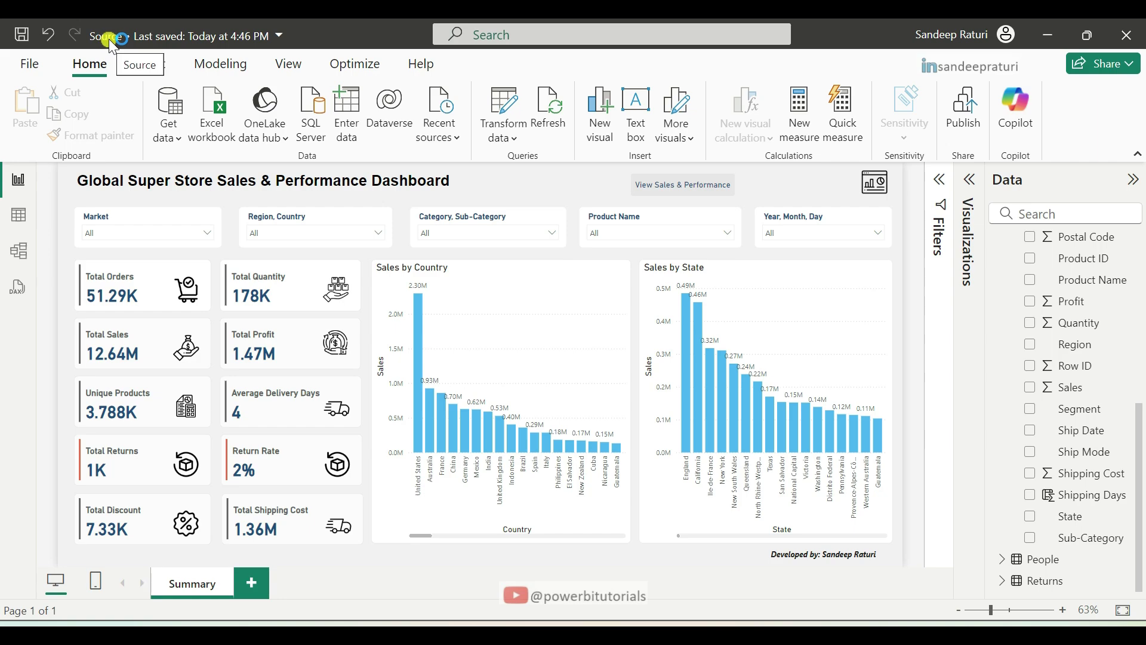
left_click(218, 190)
mouse_move(737, 633)
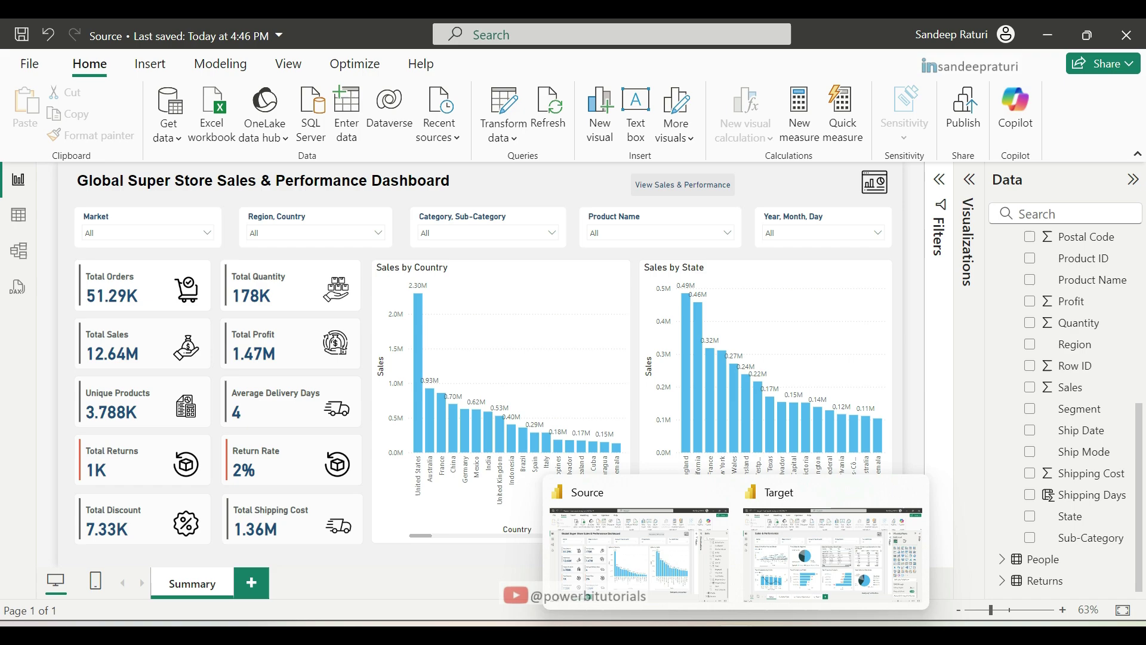
left_click(807, 548)
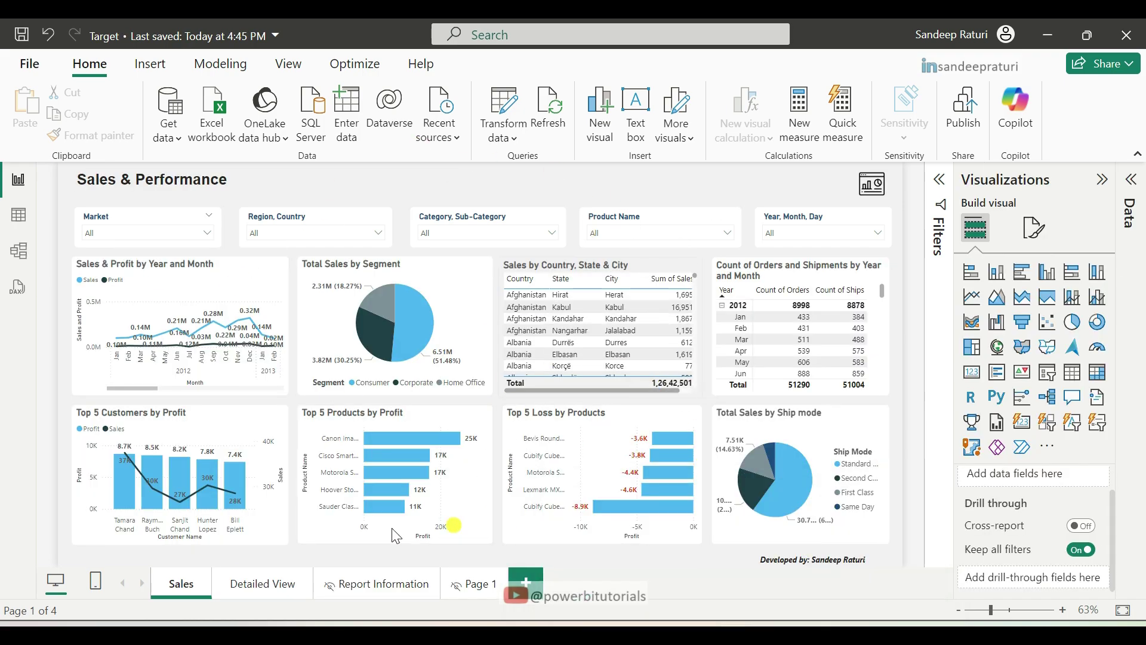
left_click(267, 578)
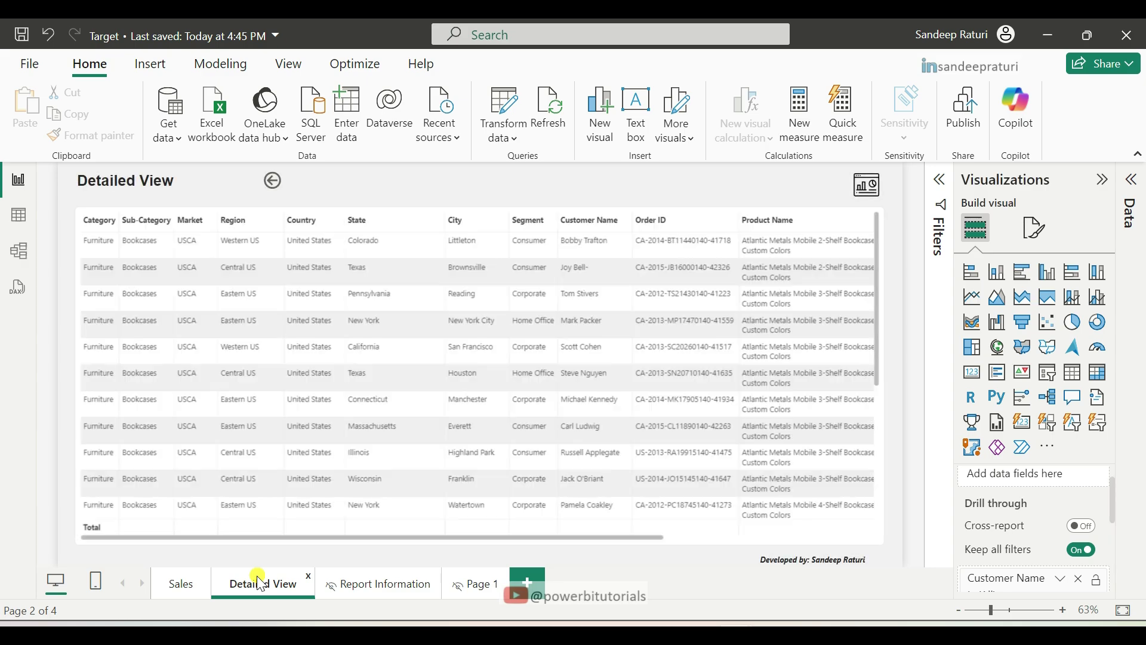
left_click(194, 588)
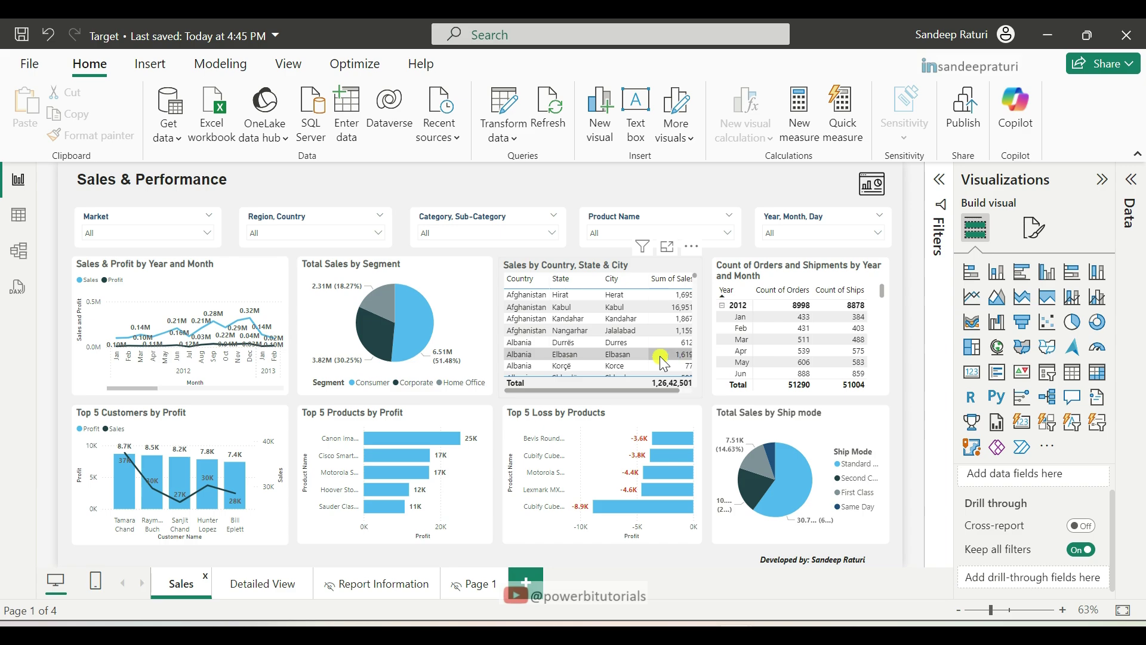
Check the Cross-report drillthrough option in the Target file's current-file report settings, then accept the options.
left_click(30, 70)
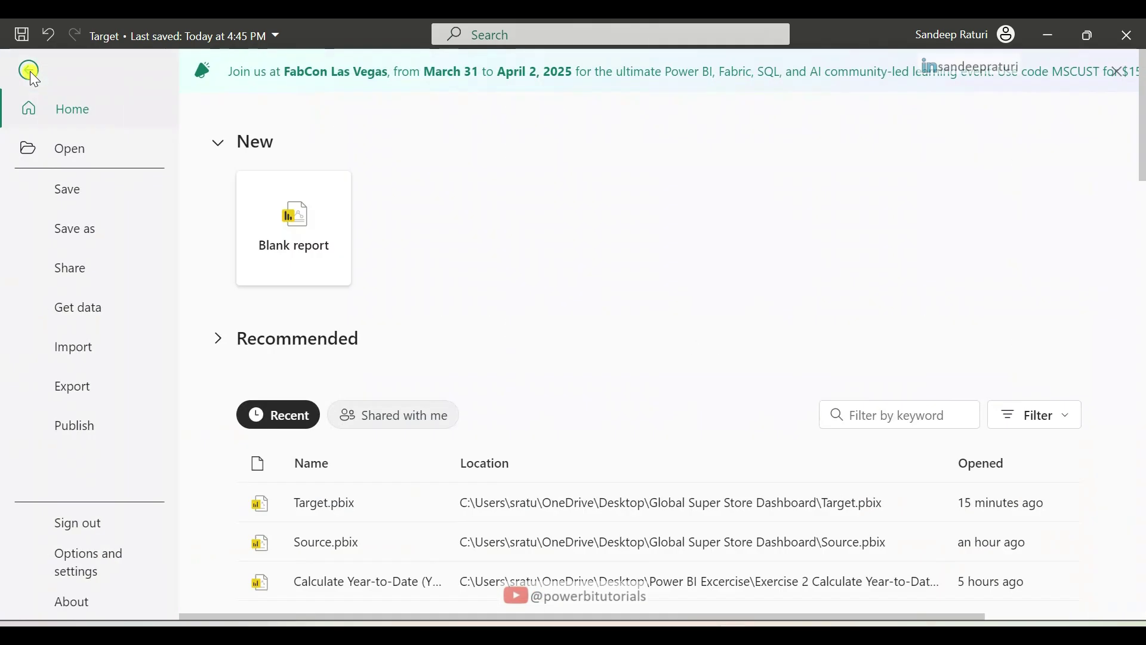
left_click(114, 548)
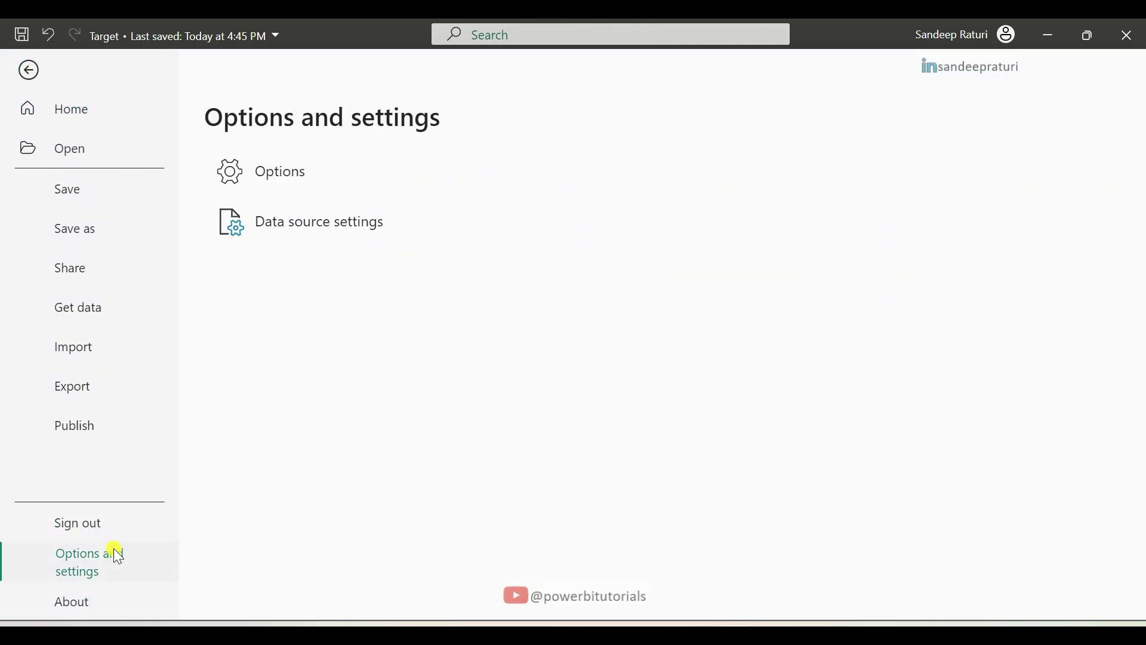
left_click(324, 179)
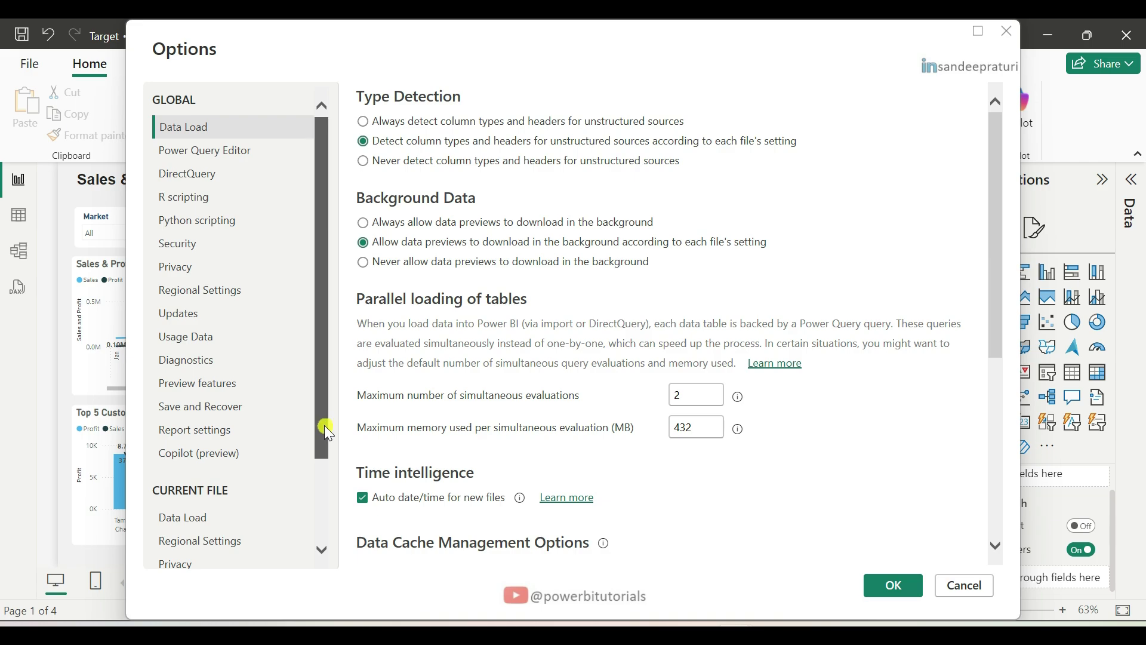
left_click_drag(324, 425, 332, 522)
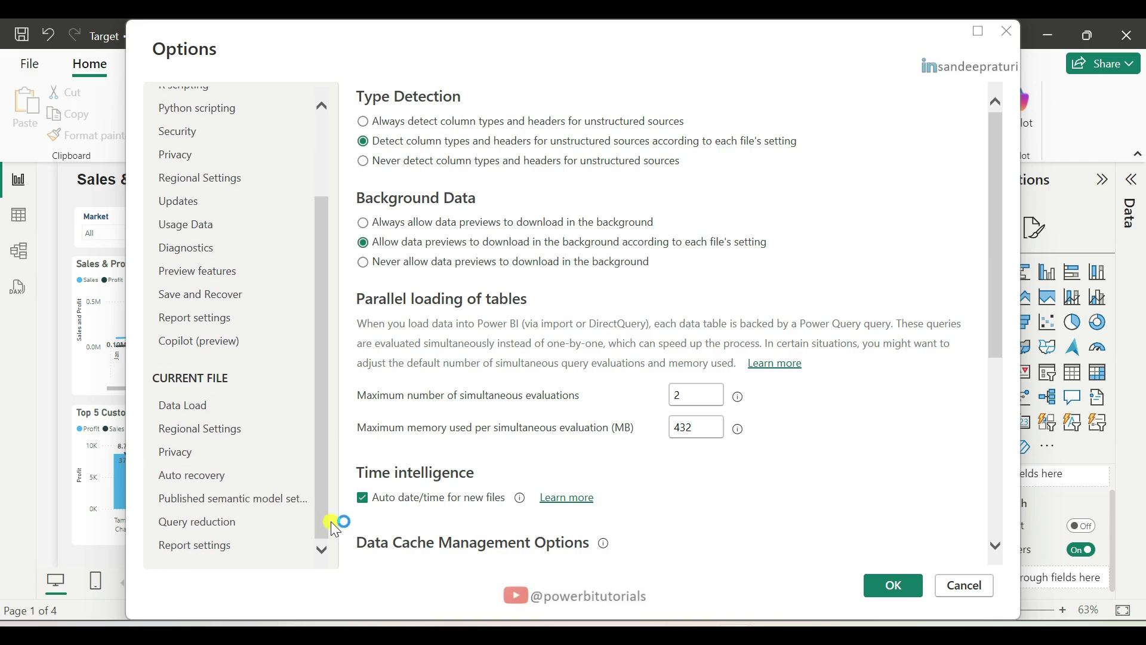
left_click(224, 550)
scroll(618, 468, "down", 1)
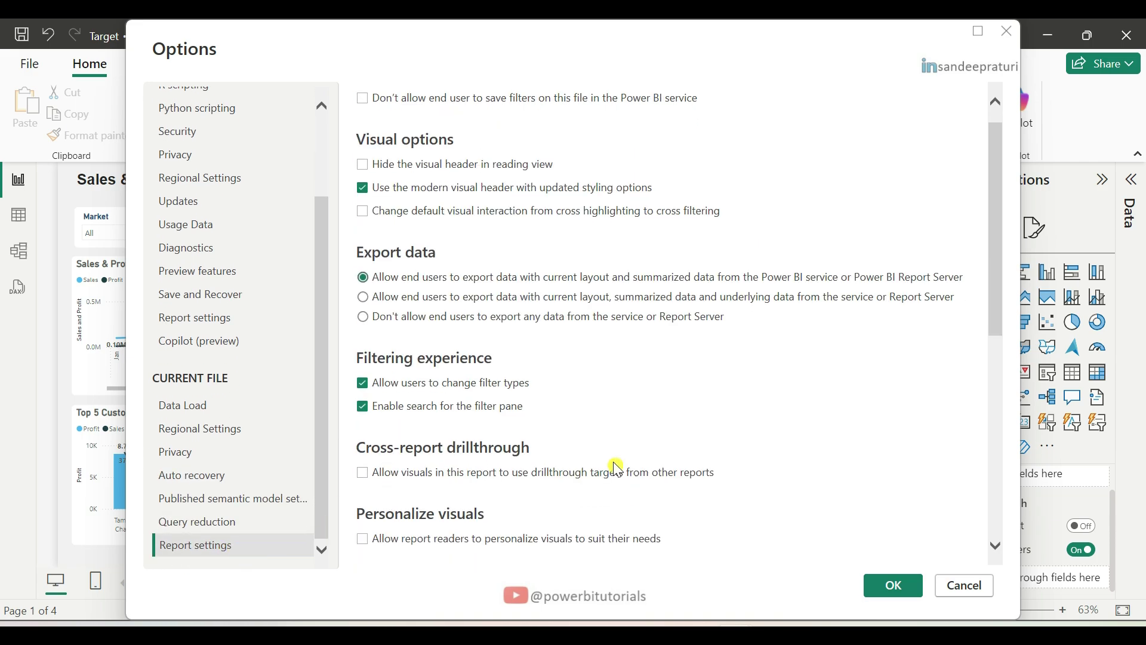
scroll(618, 468, "down", 5)
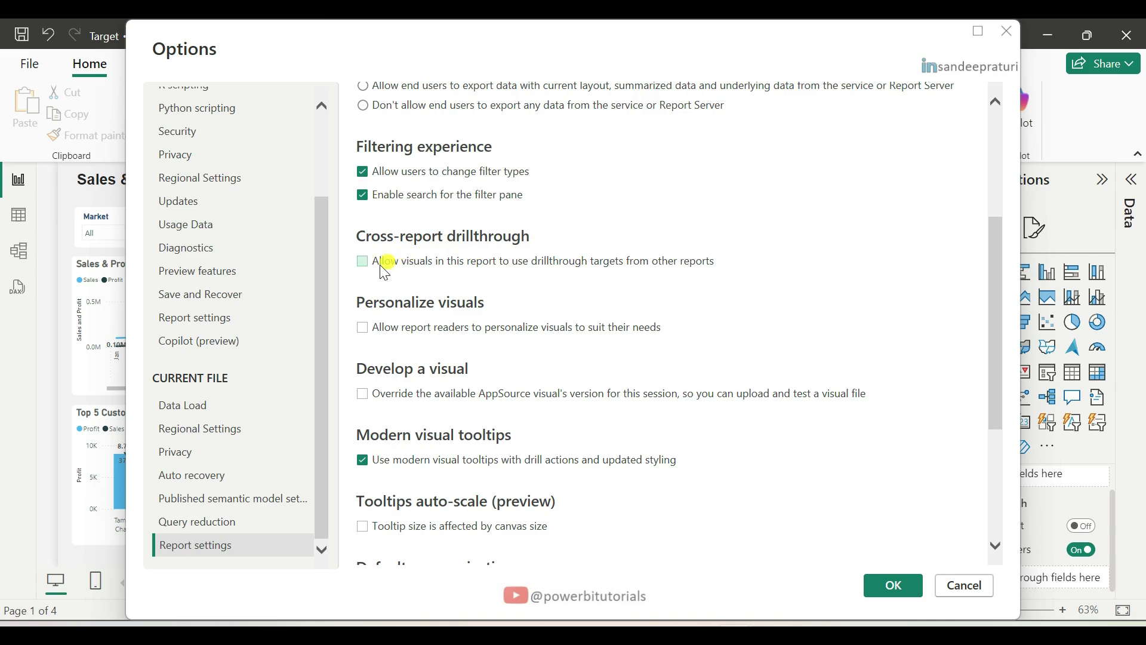
left_click(889, 584)
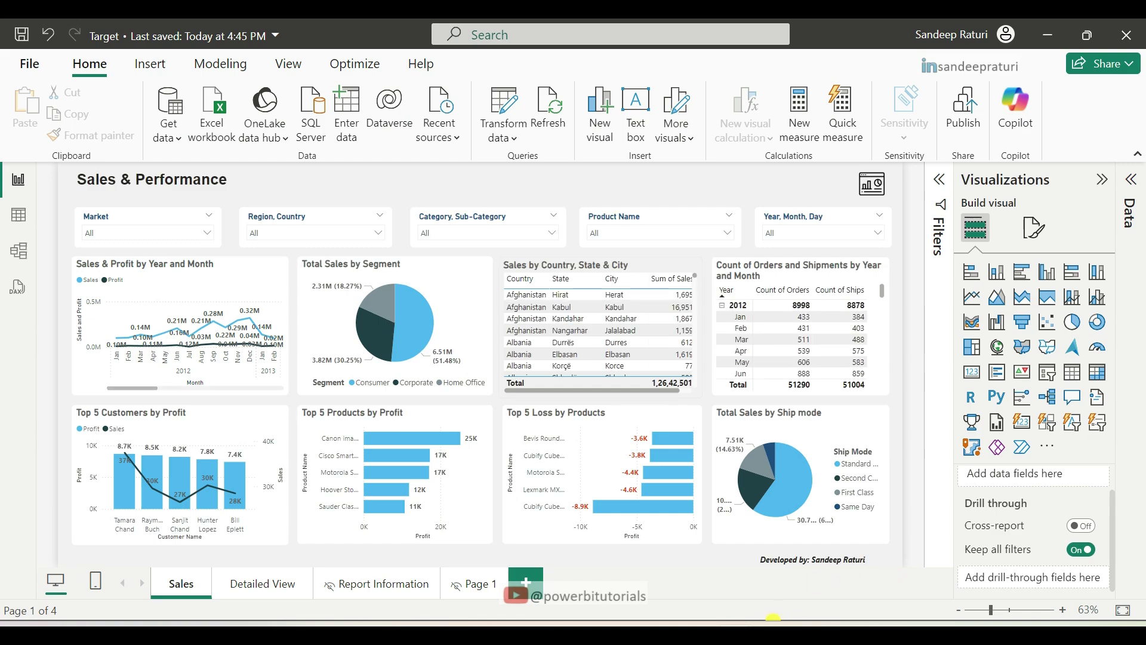
Switch to the Source file and allow its visuals to use drillthrough targets from other reports in the current-file report settings.
mouse_move(770, 620)
left_click(653, 567)
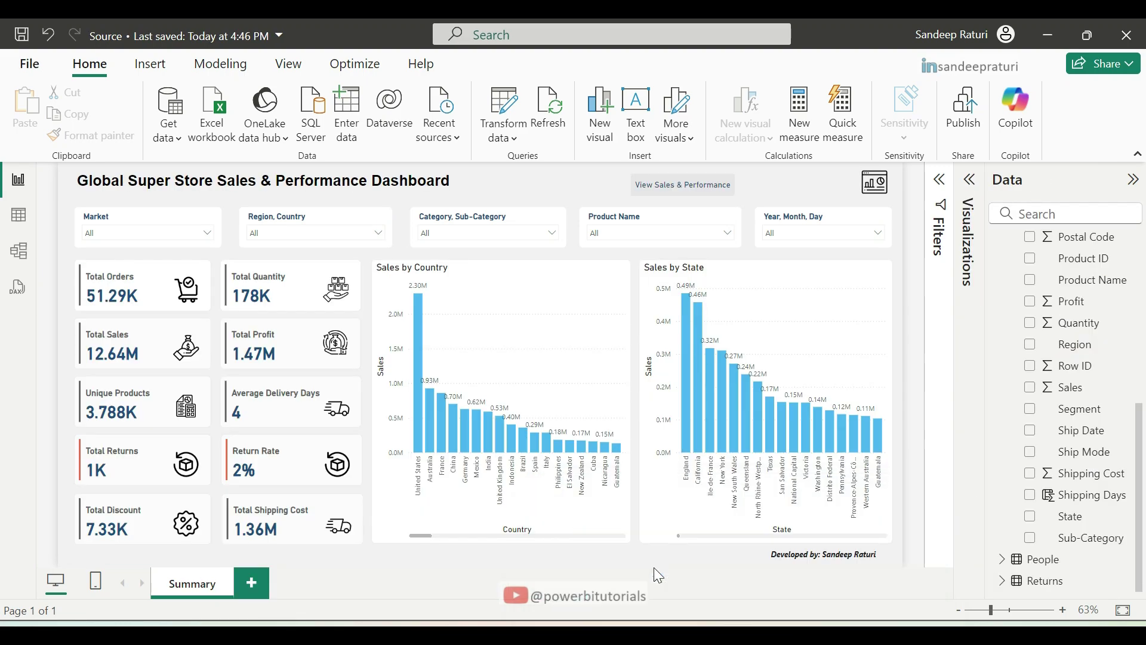
left_click(33, 70)
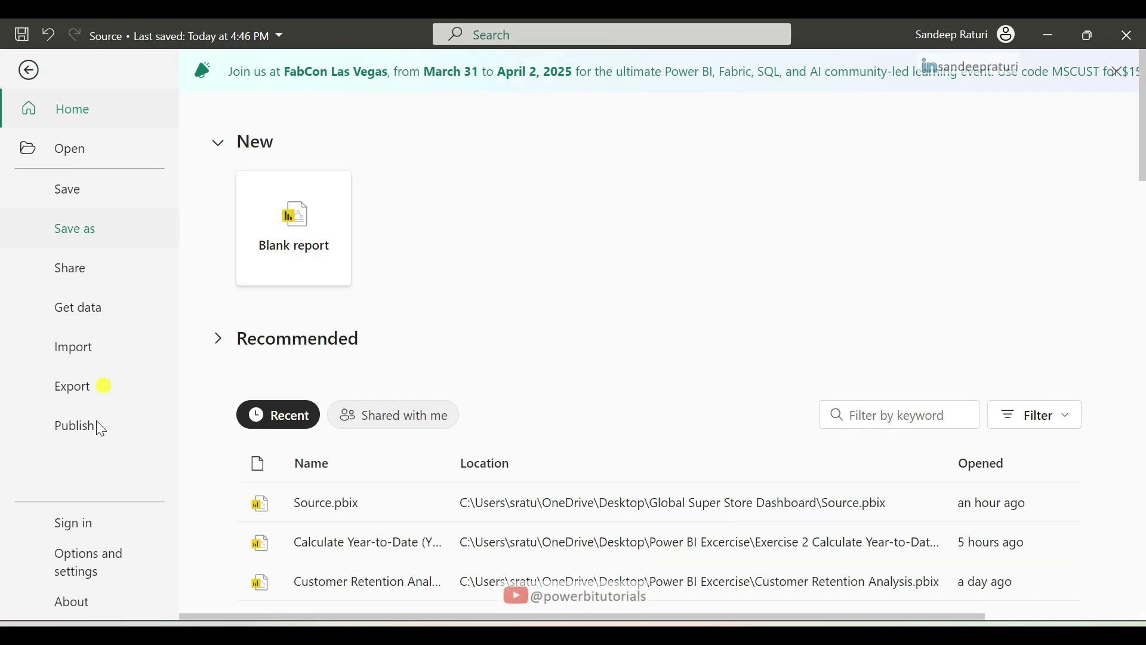
left_click(96, 566)
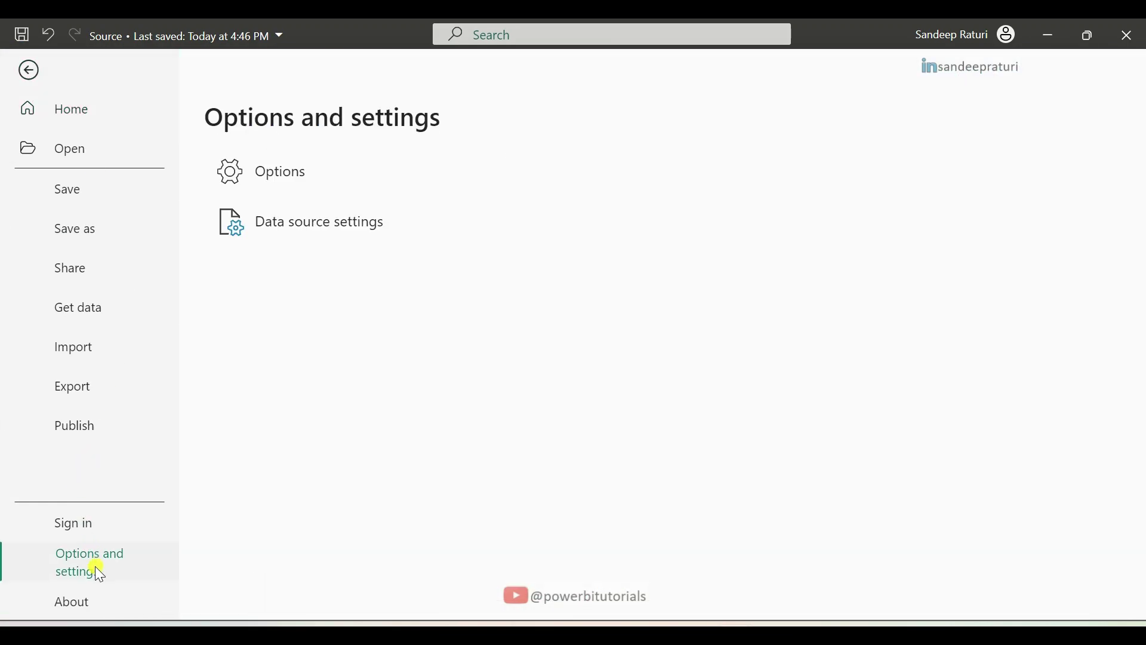
left_click(306, 176)
scroll(263, 368, "down", 3)
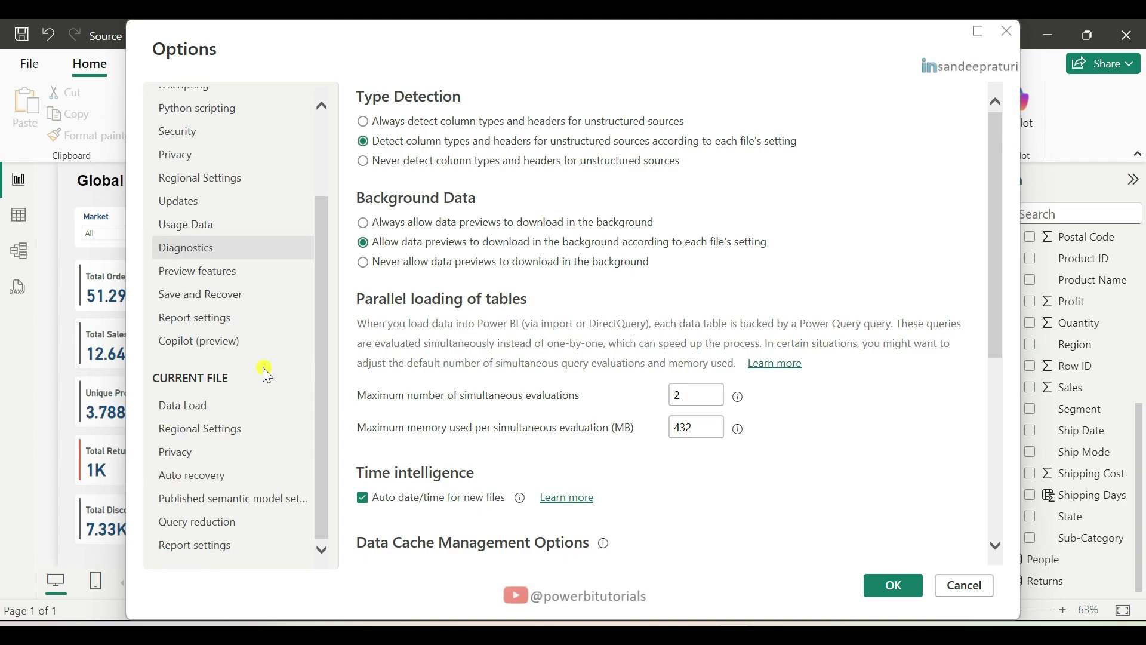
left_click(231, 550)
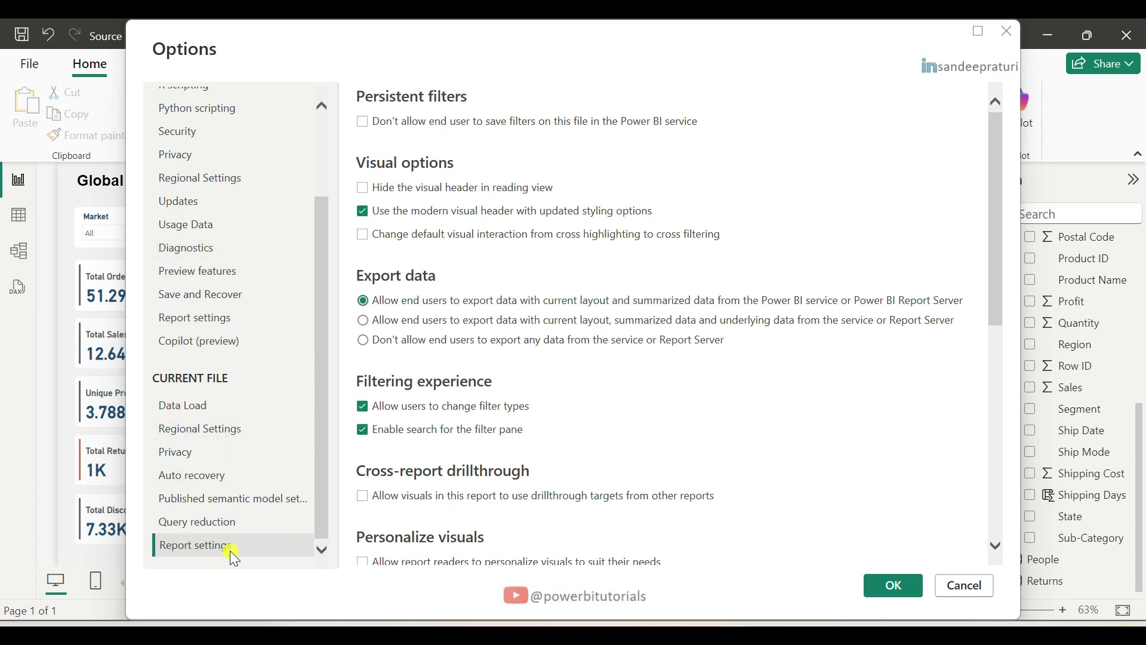
scroll(444, 303, "down", 3)
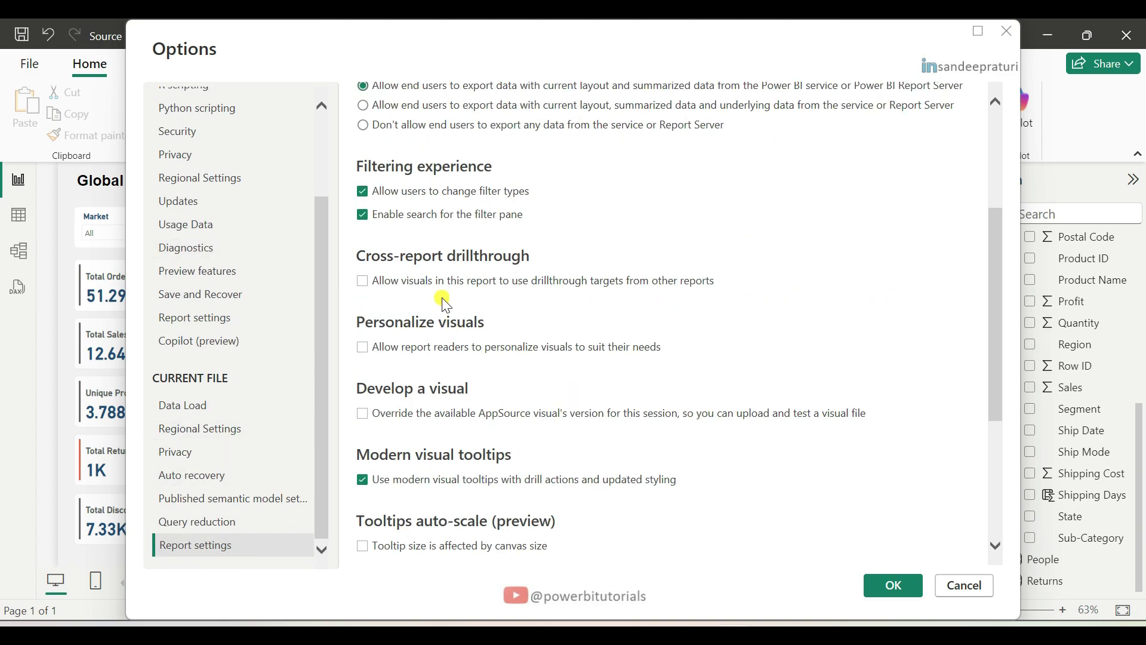
left_click(363, 281)
left_click(889, 583)
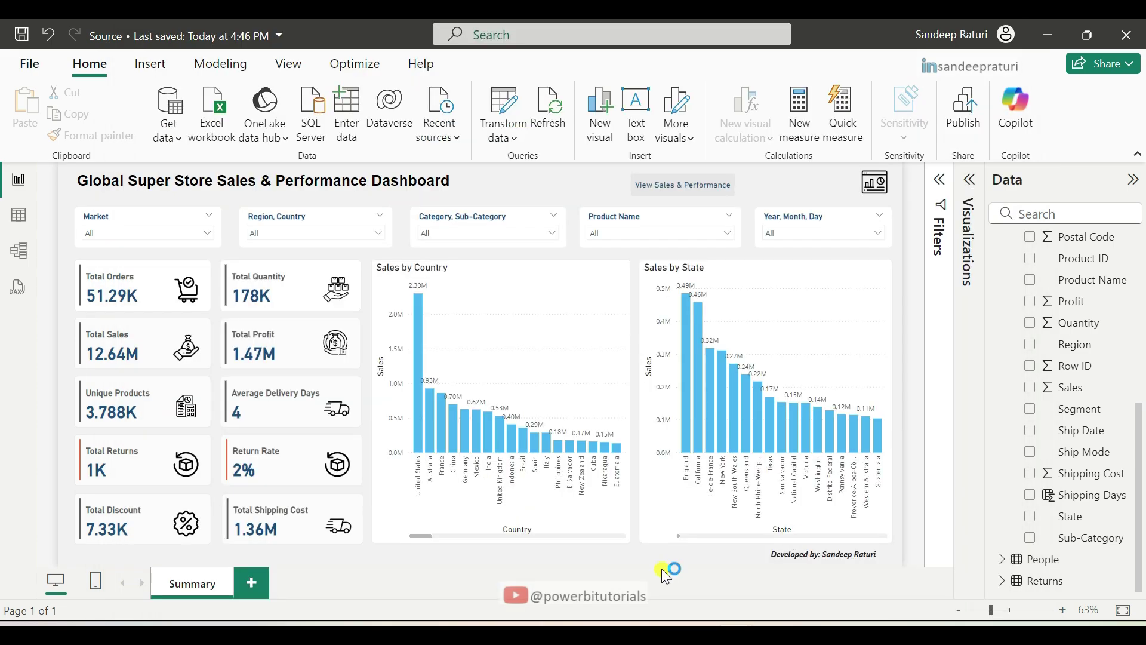
Switch to the Target file and turn on Cross-report drillthrough for the Sales page.
mouse_move(738, 622)
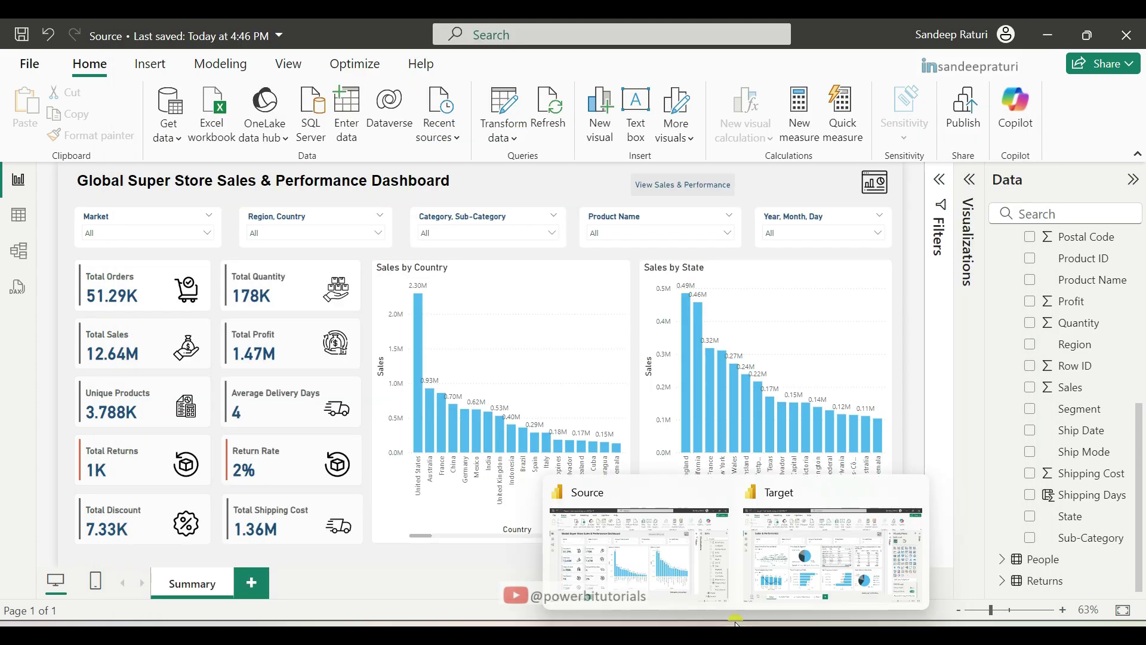
left_click(800, 572)
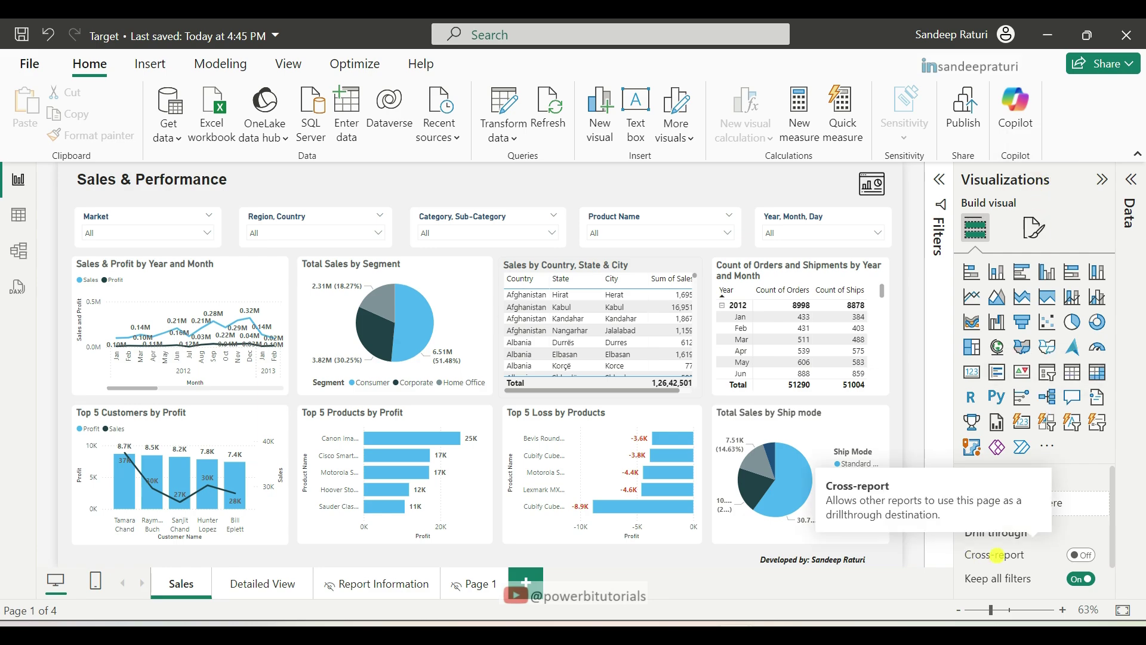
left_click(1079, 557)
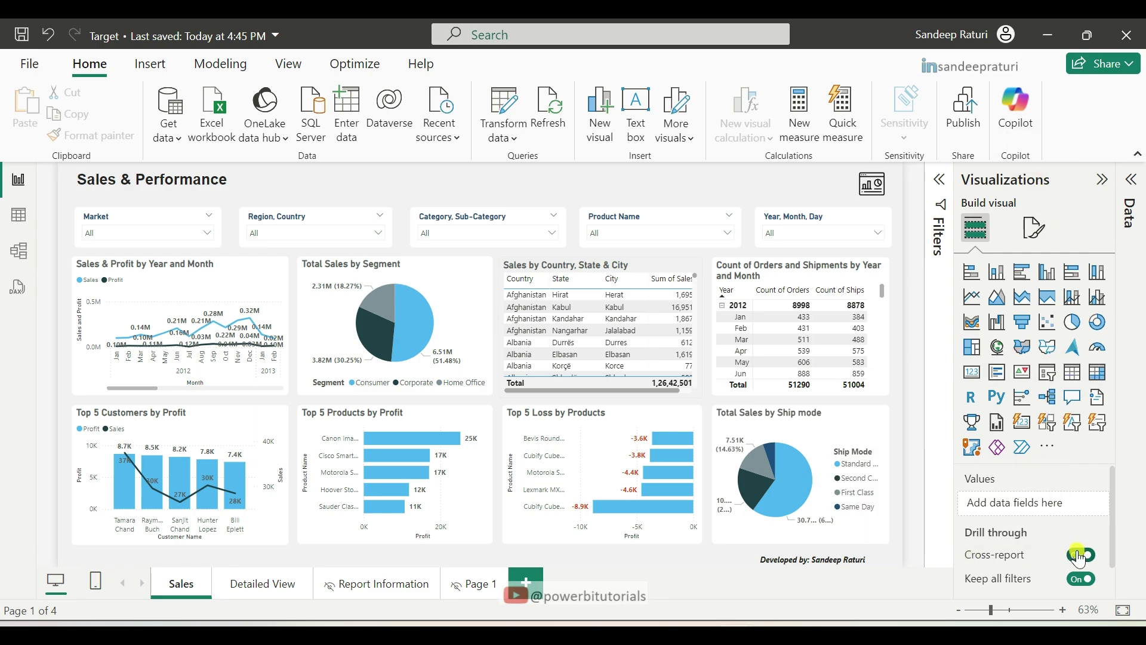
Add the Country and State fields from the Orders table as drill-through fields of the Sales page.
left_click(1120, 488)
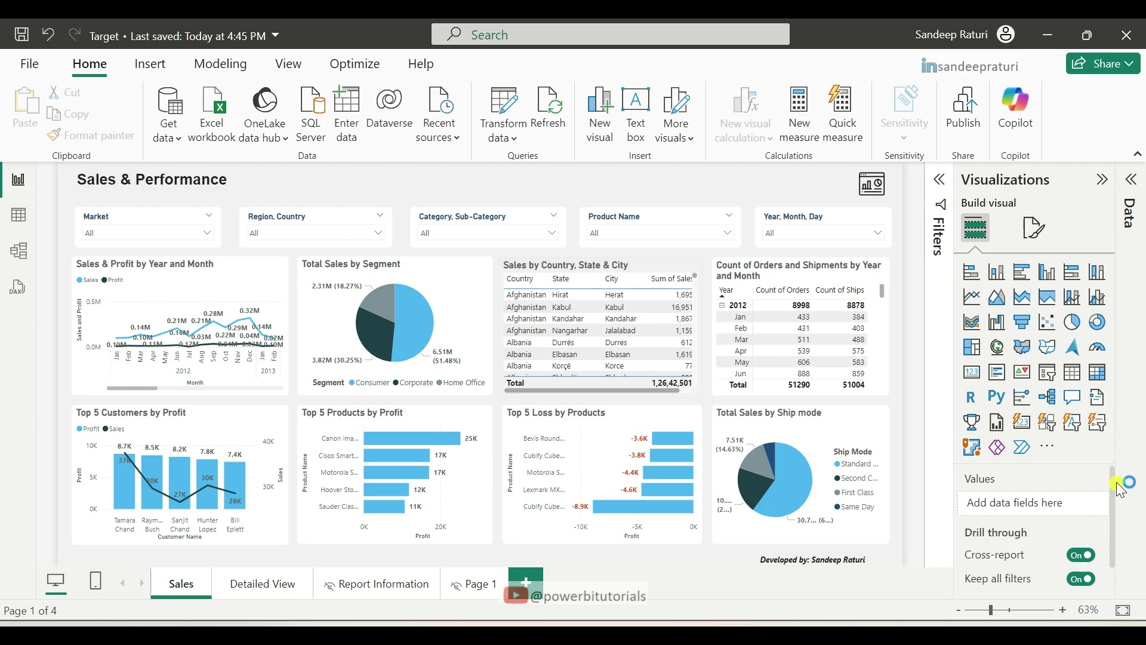
left_click_drag(1120, 489, 1124, 540)
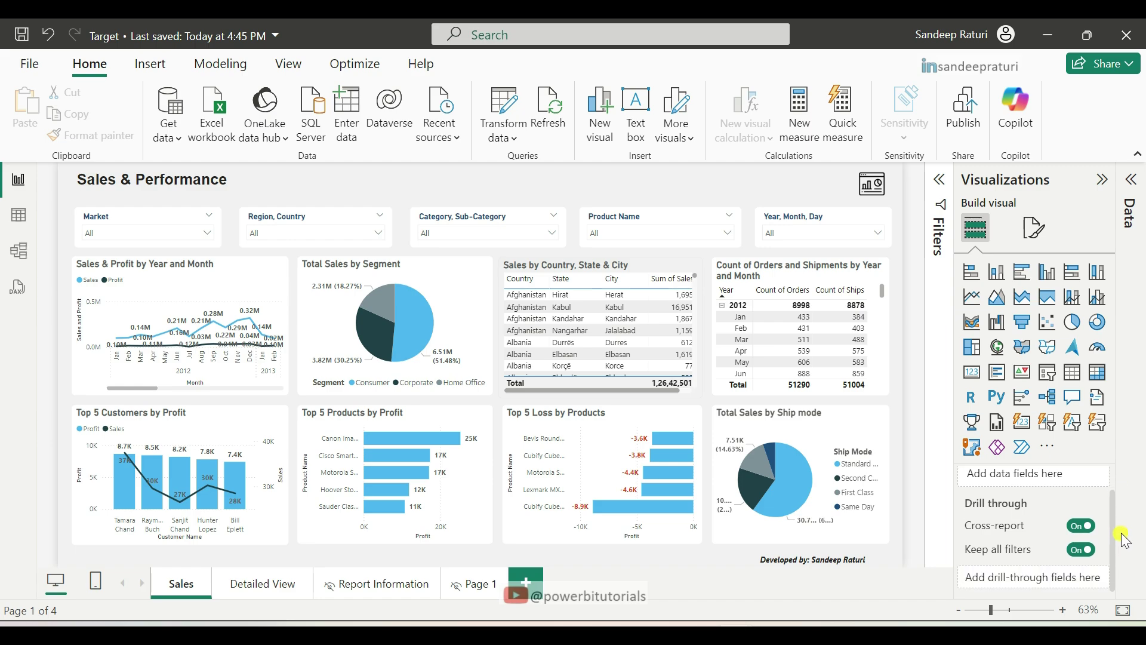
left_click(1122, 533)
left_click(1131, 180)
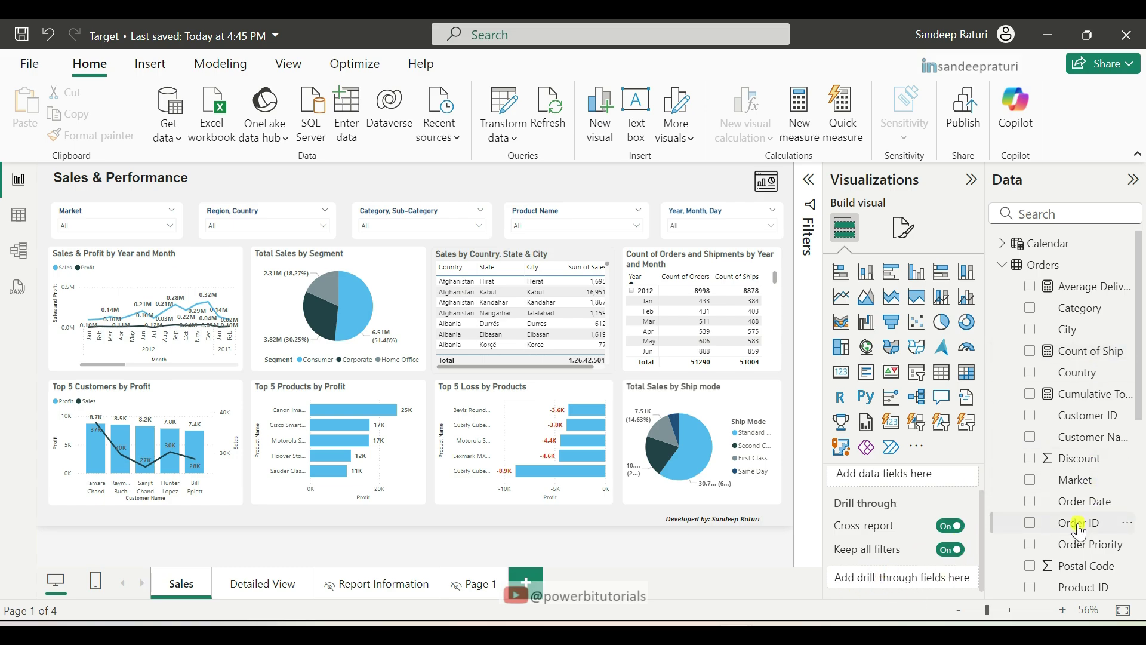
left_click_drag(1085, 379, 891, 576)
left_click_drag(979, 493, 977, 568)
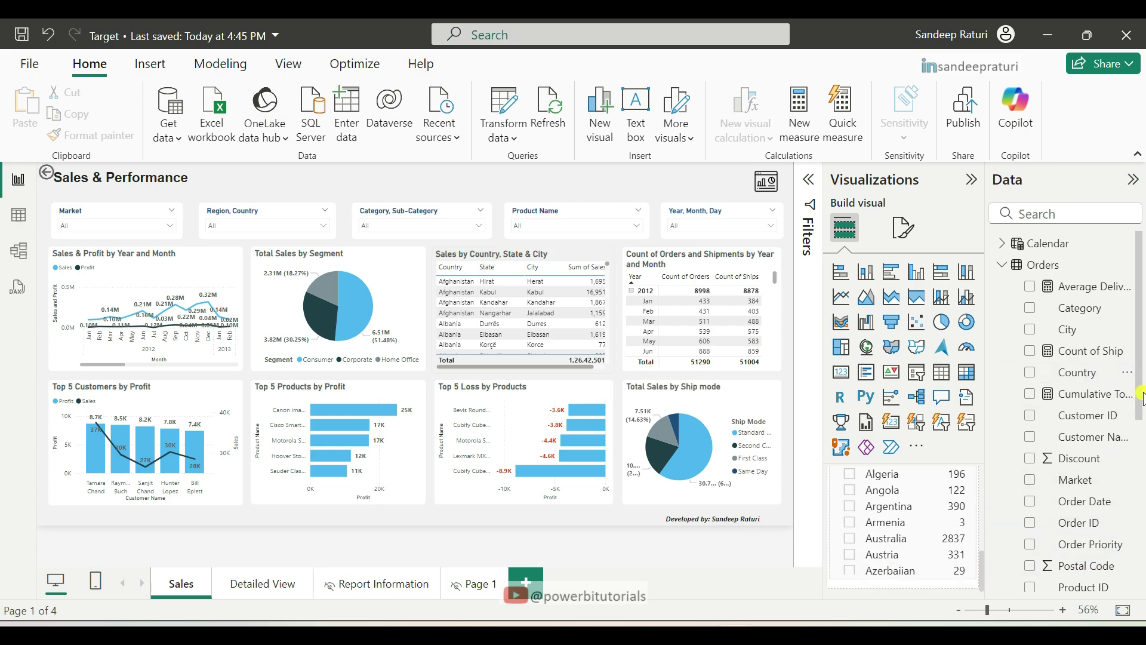
left_click(1141, 447)
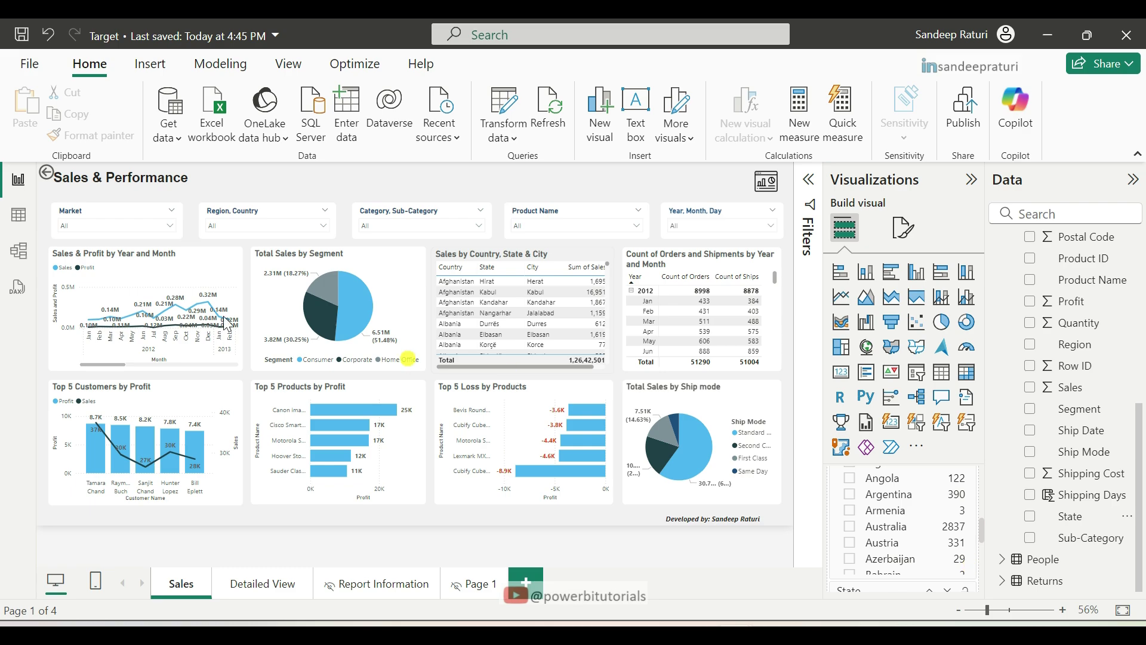
Delete the back button beside the Sales & Performance title and save the Target file.
left_click(75, 185)
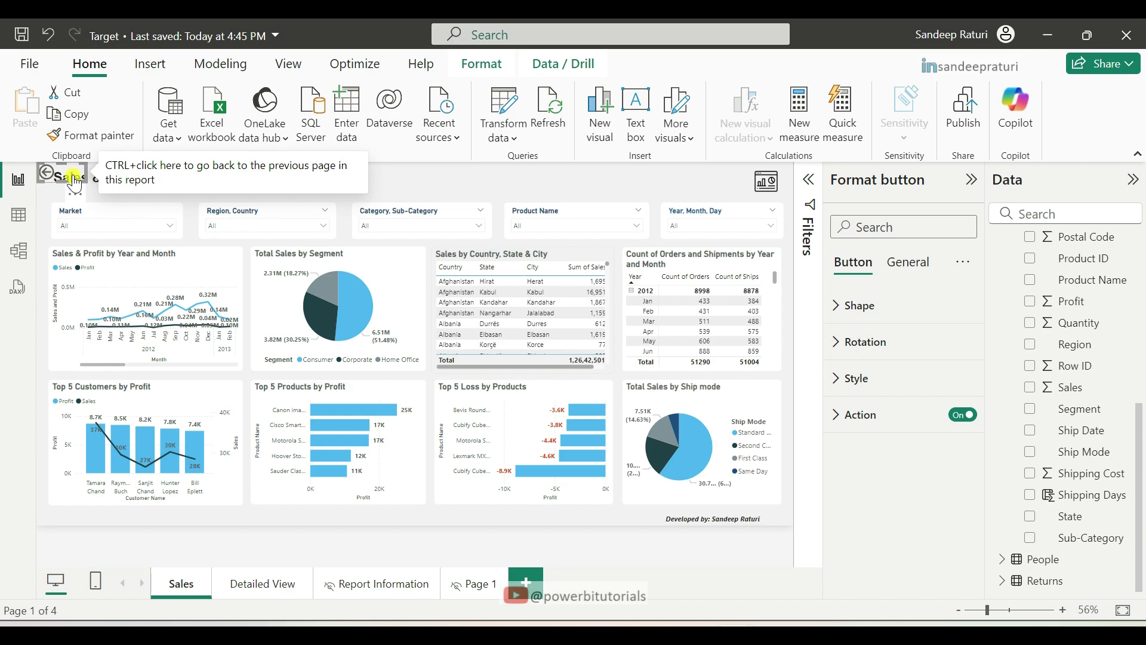
left_click(418, 179)
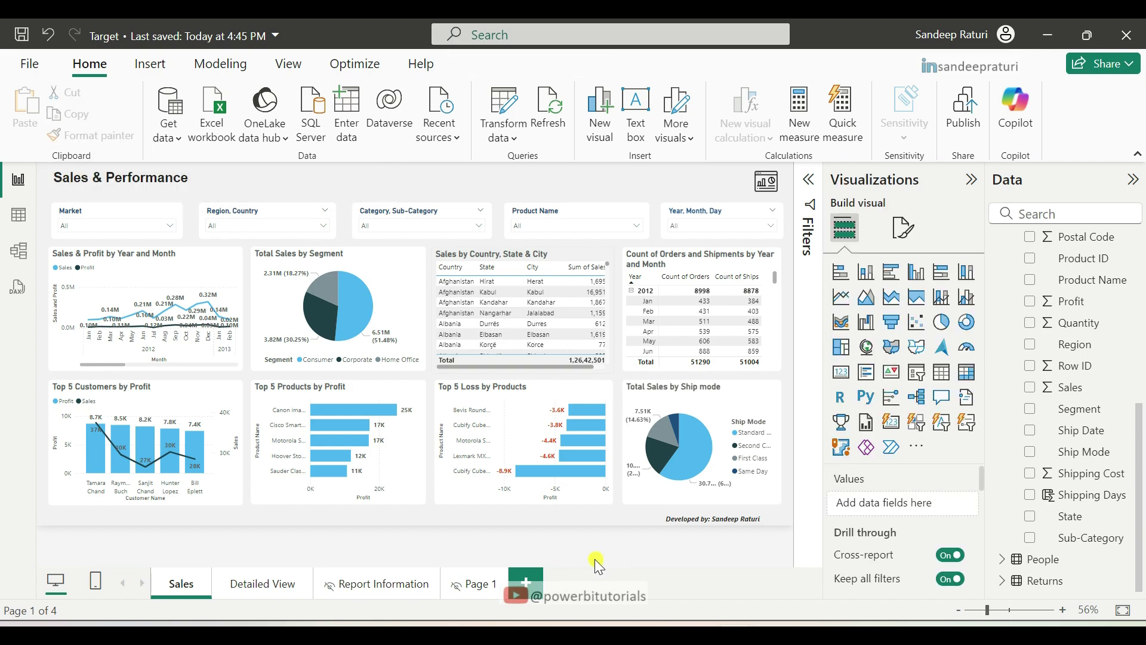
key("ctrl+s")
scroll(1098, 358, "up", 5)
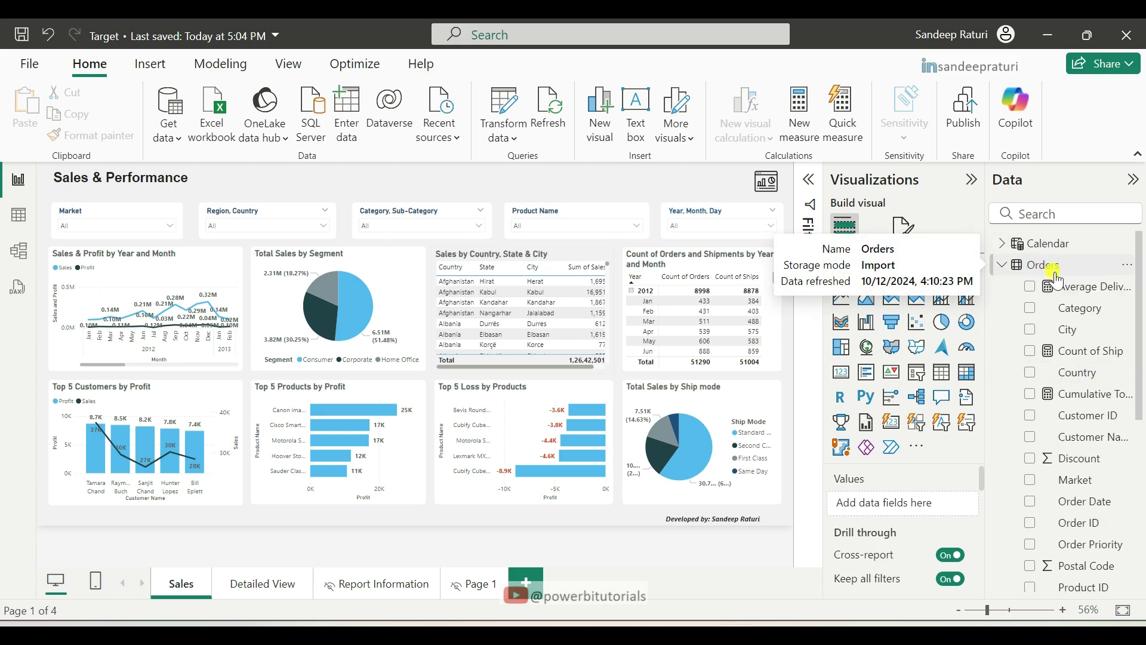
Switch to the Source file, save its changes and publish it to My workspace.
mouse_move(736, 636)
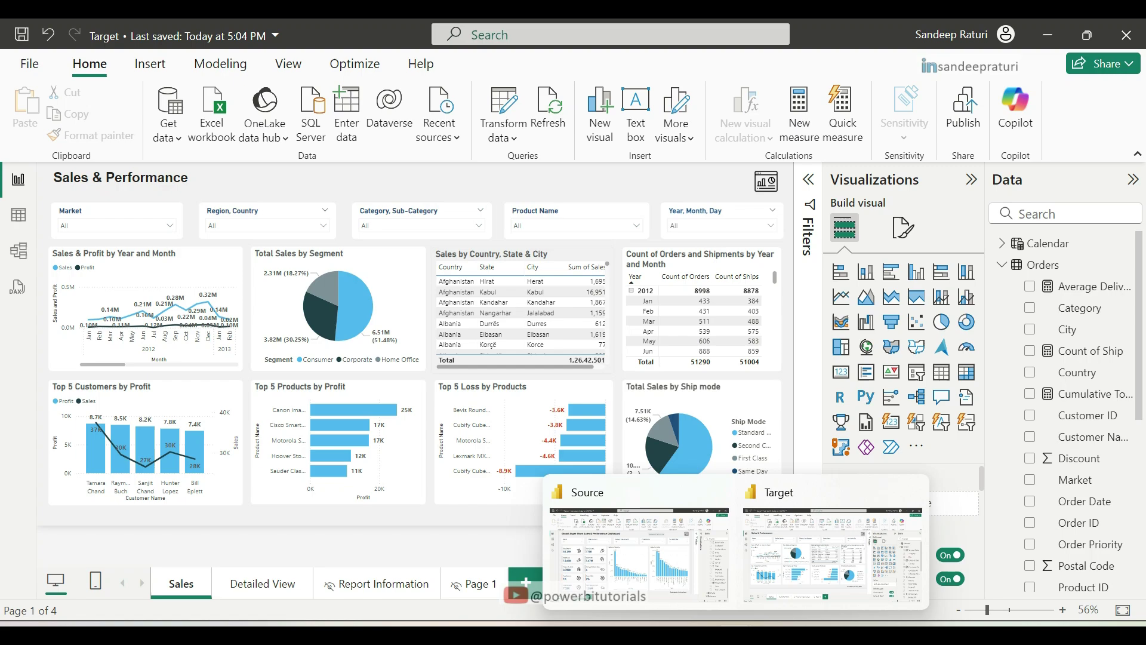
left_click(627, 540)
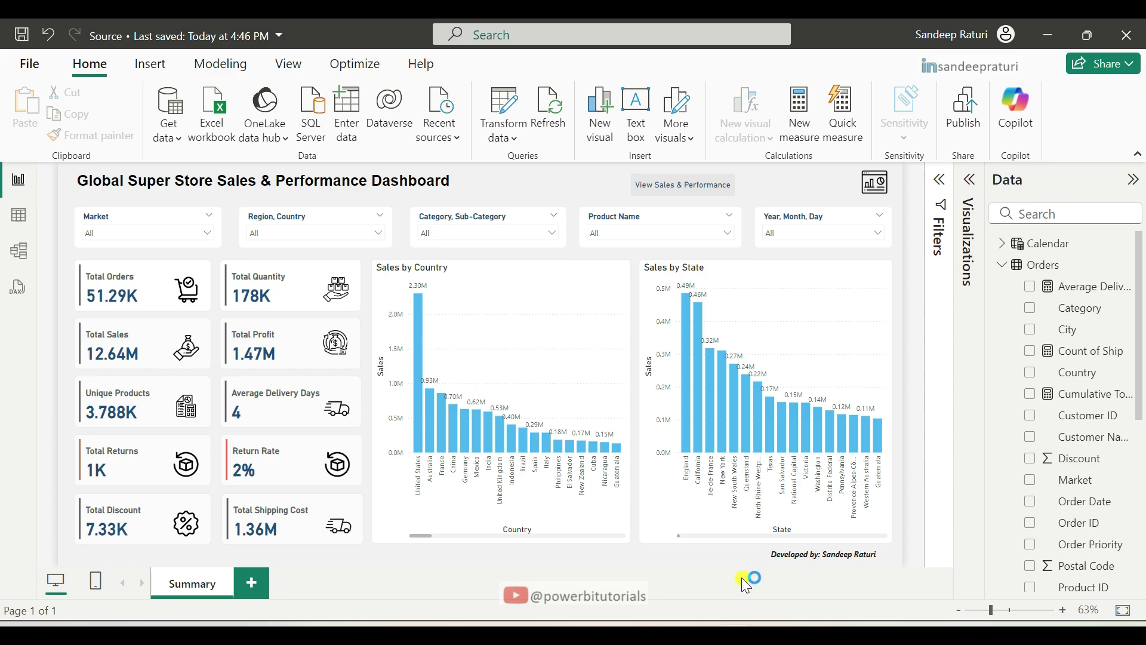
left_click(966, 113)
left_click(643, 371)
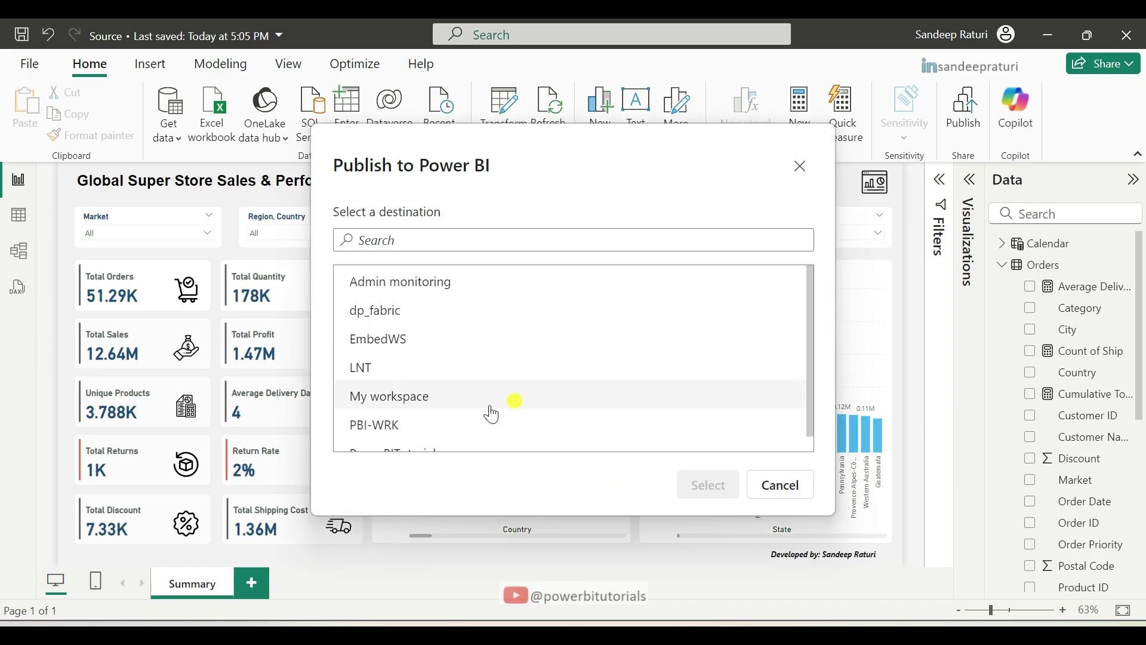
left_click(452, 399)
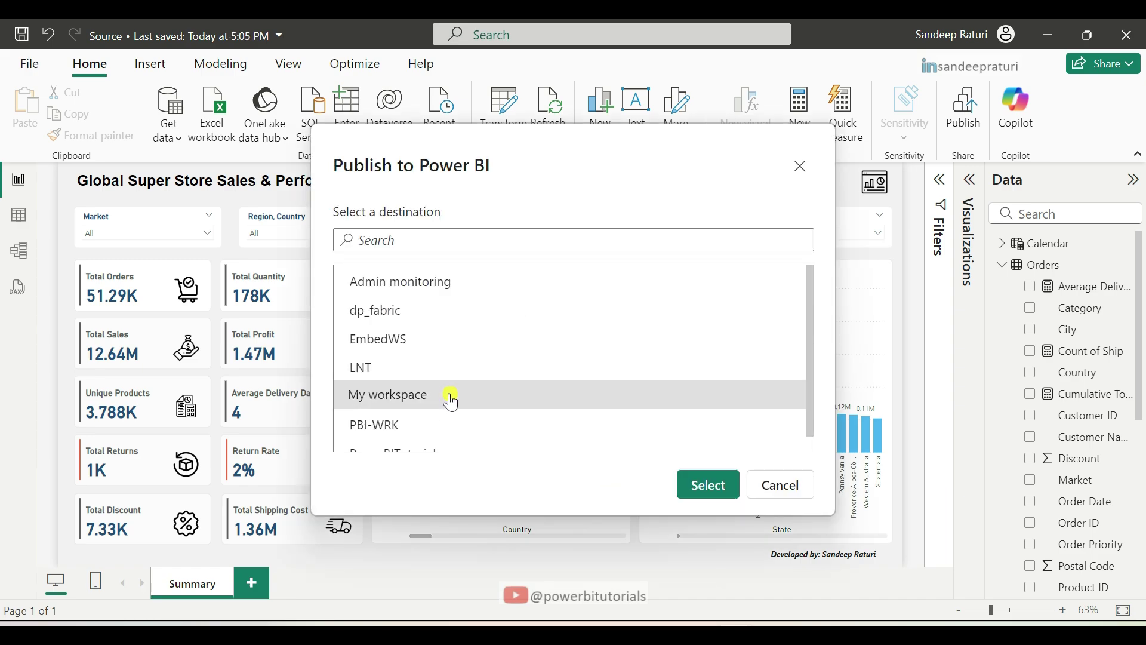
left_click(691, 486)
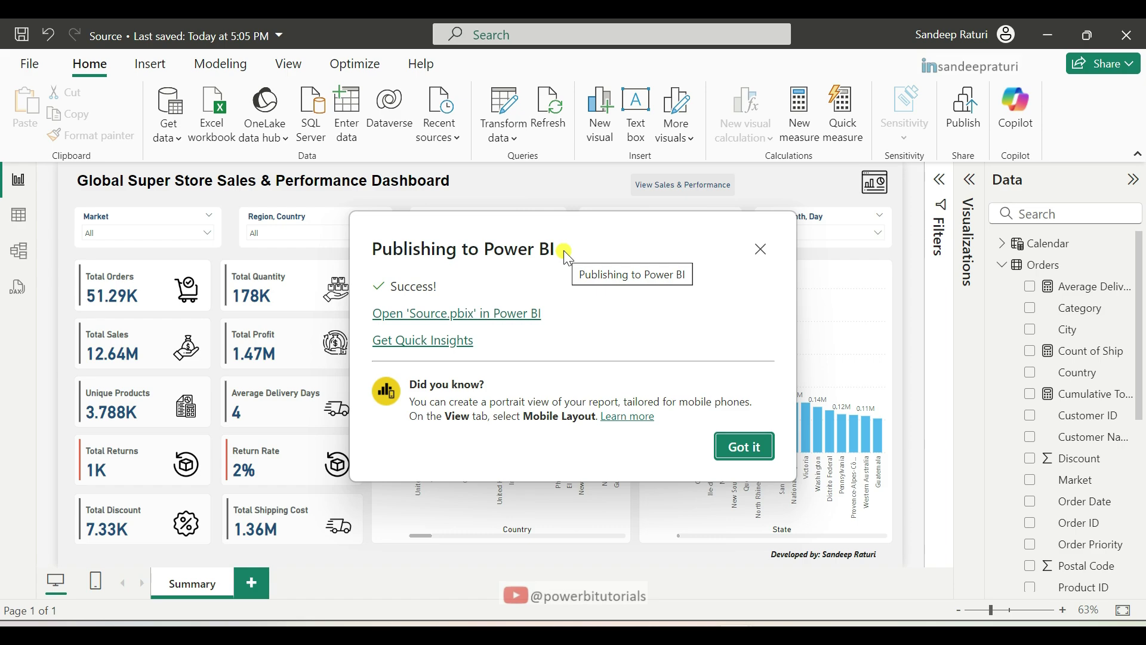
left_click(745, 447)
Switch to the Target file and publish it to My workspace.
mouse_move(736, 639)
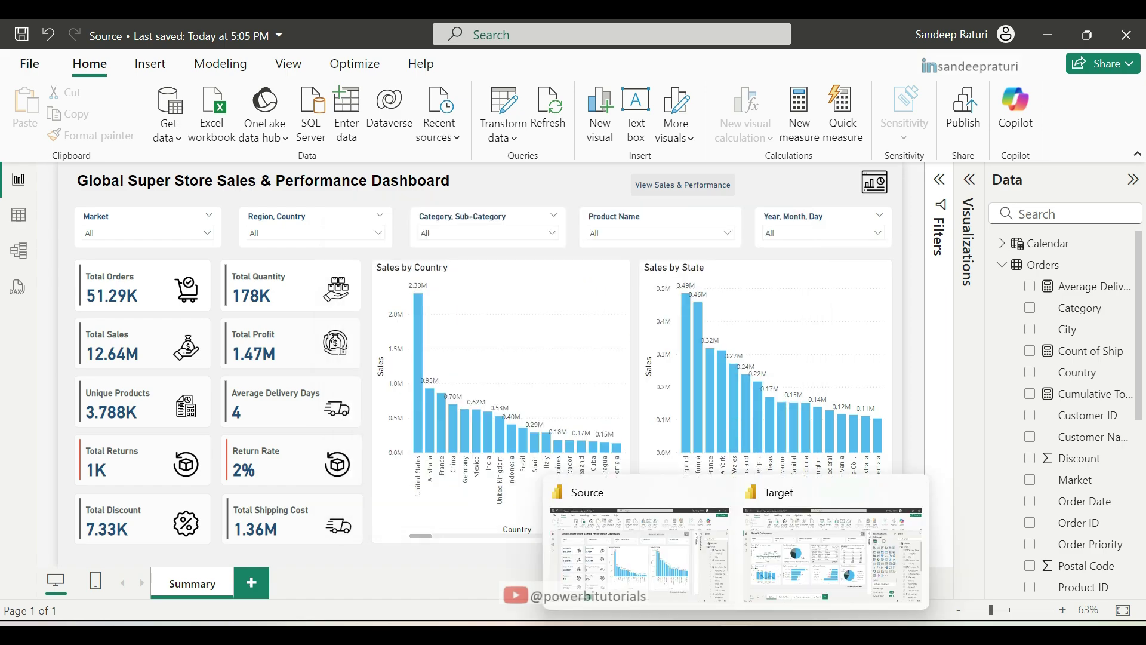
left_click(791, 606)
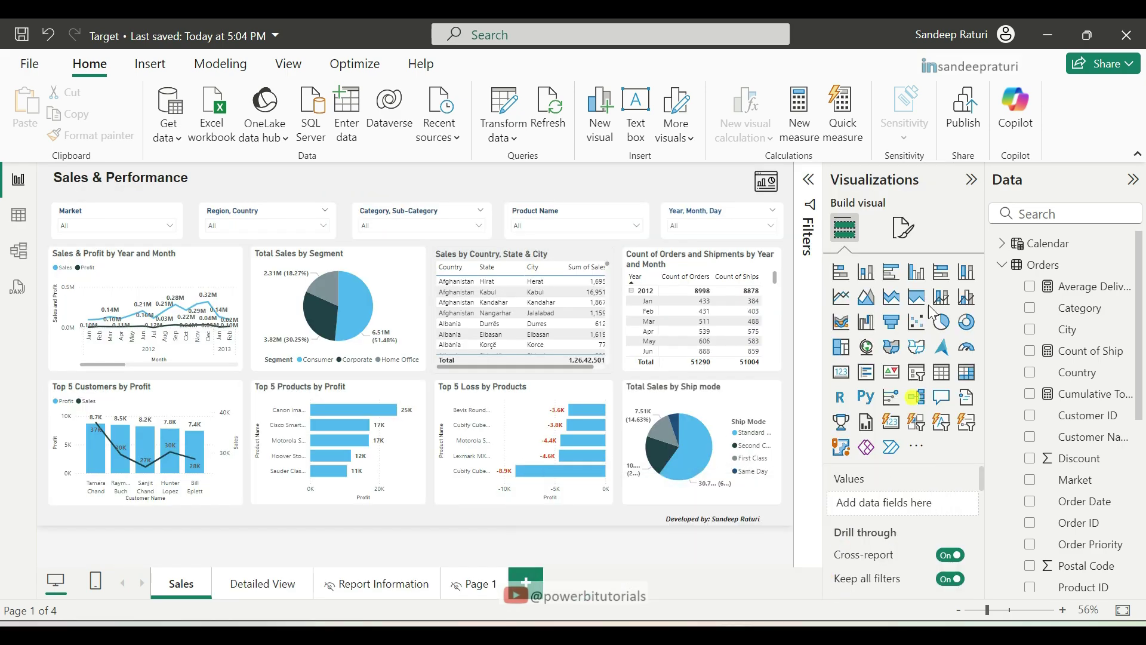
left_click(968, 124)
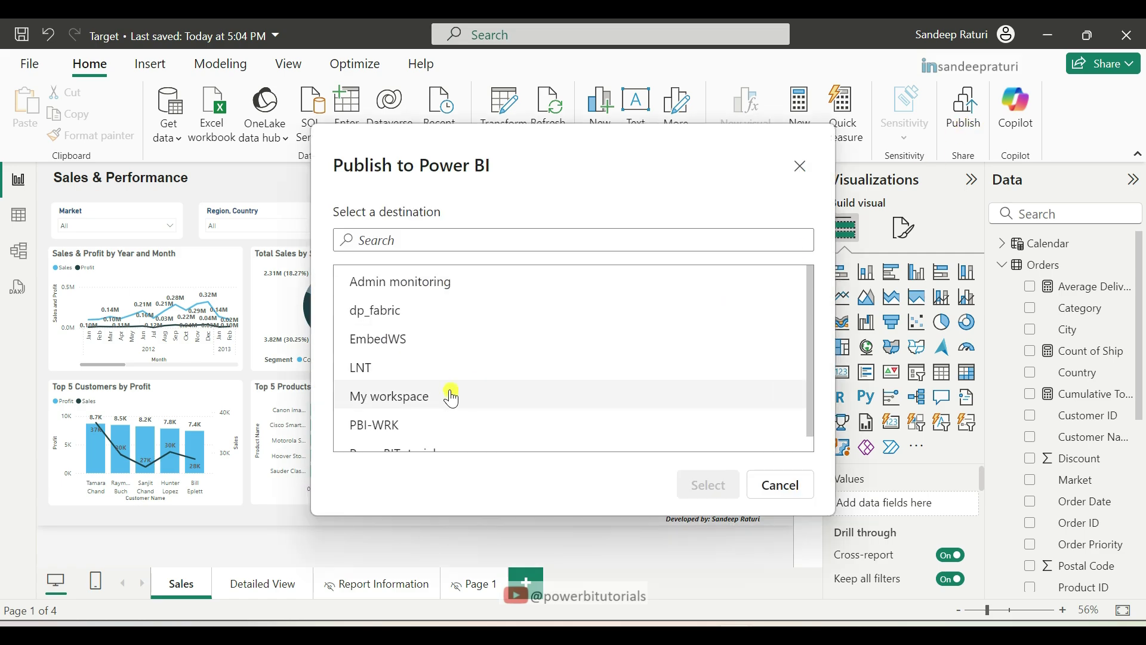
left_click(458, 395)
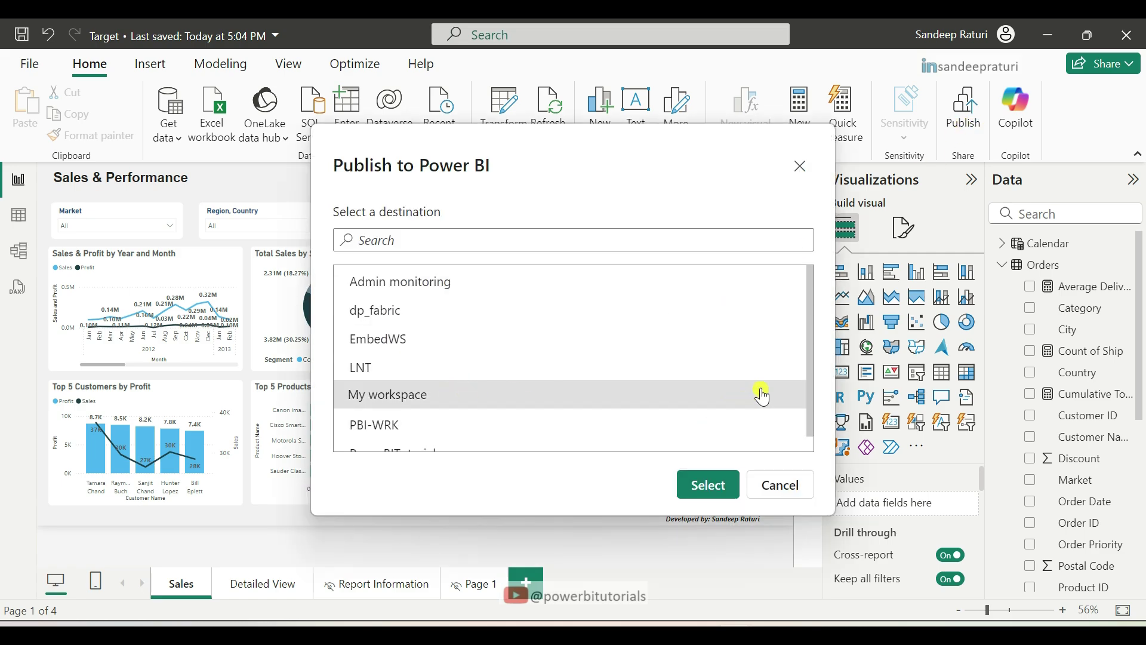
left_click(709, 482)
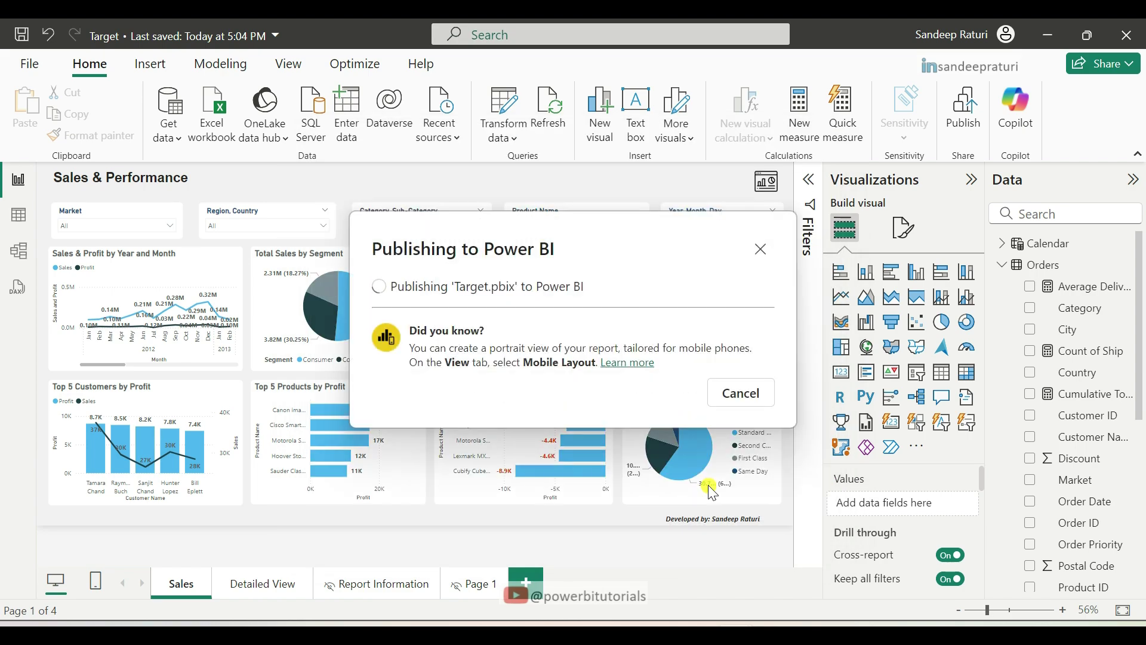
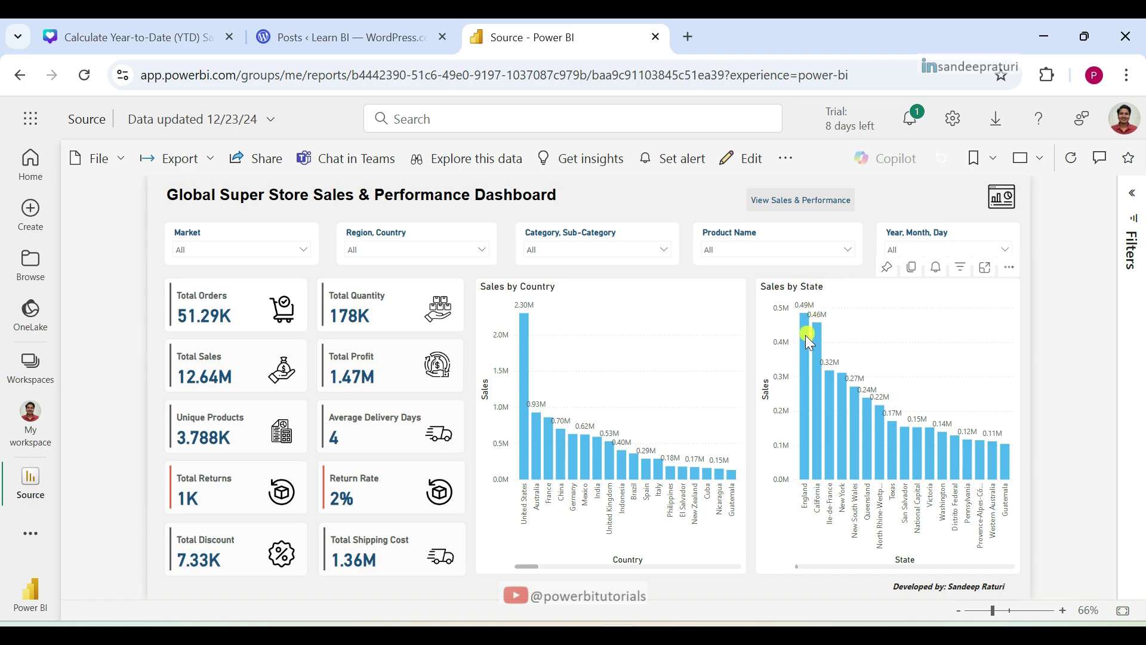
In the published Source report in the browser, drill through from the England bar in Sales by State to Sales [Target] and open Detailed View.
mouse_move(807, 345)
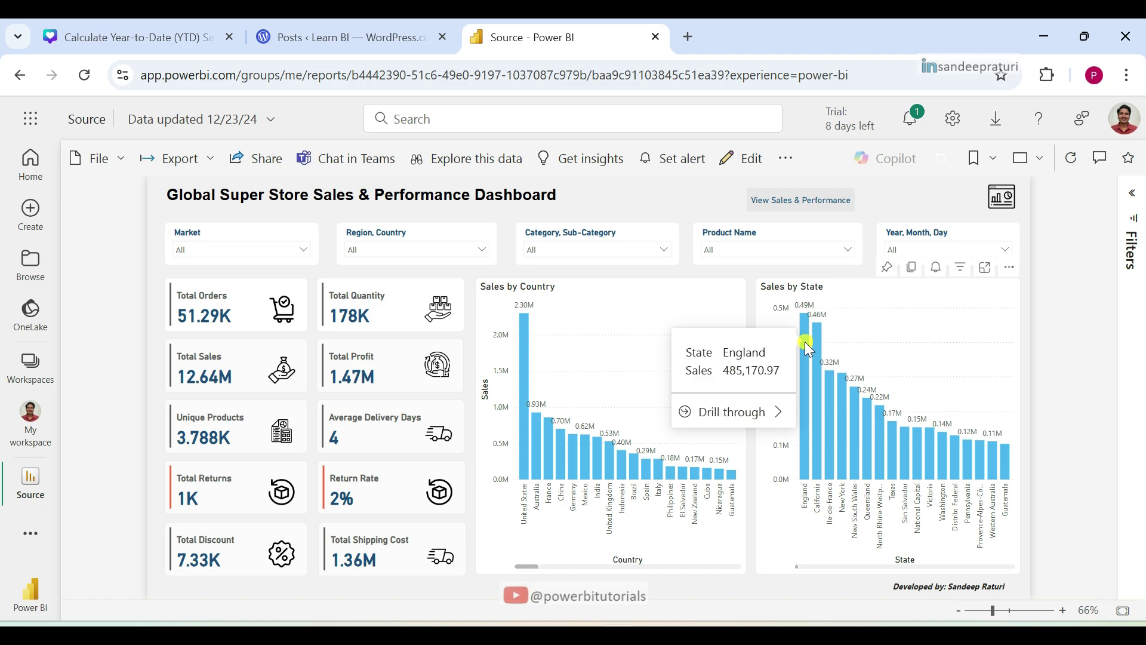
left_click(766, 415)
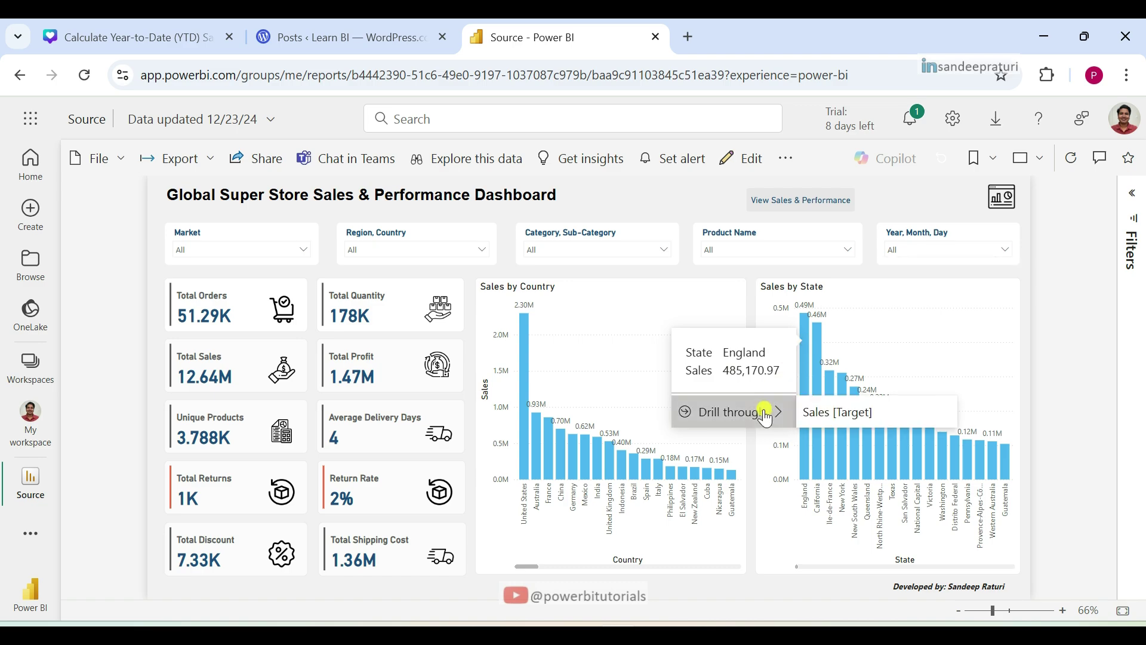
left_click(820, 413)
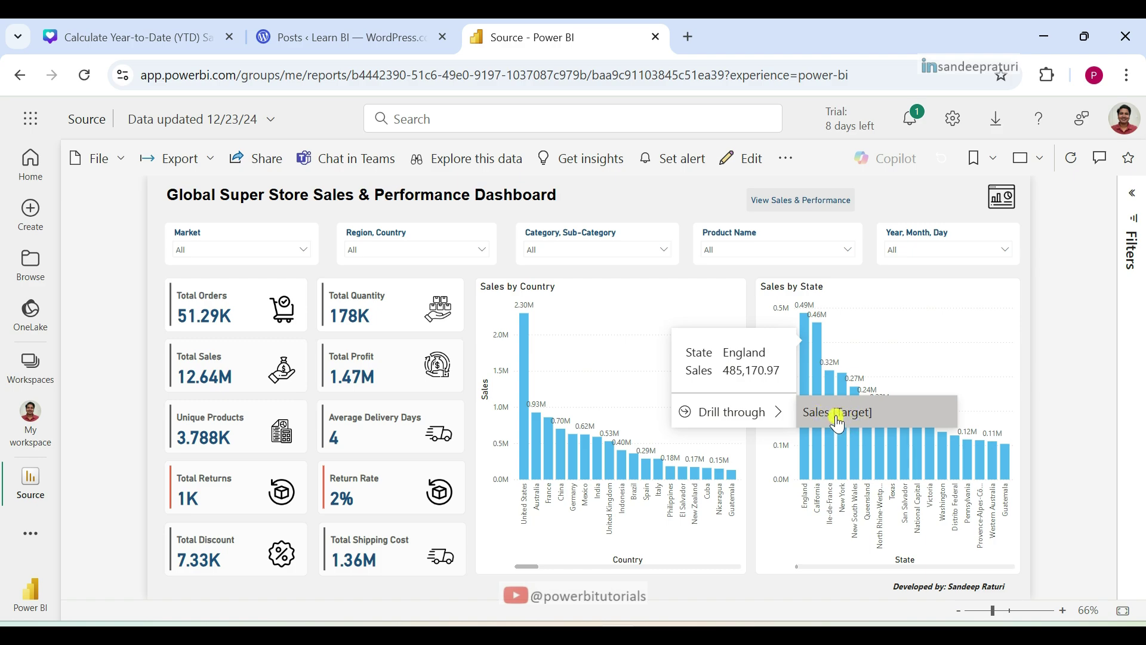
left_click(838, 420)
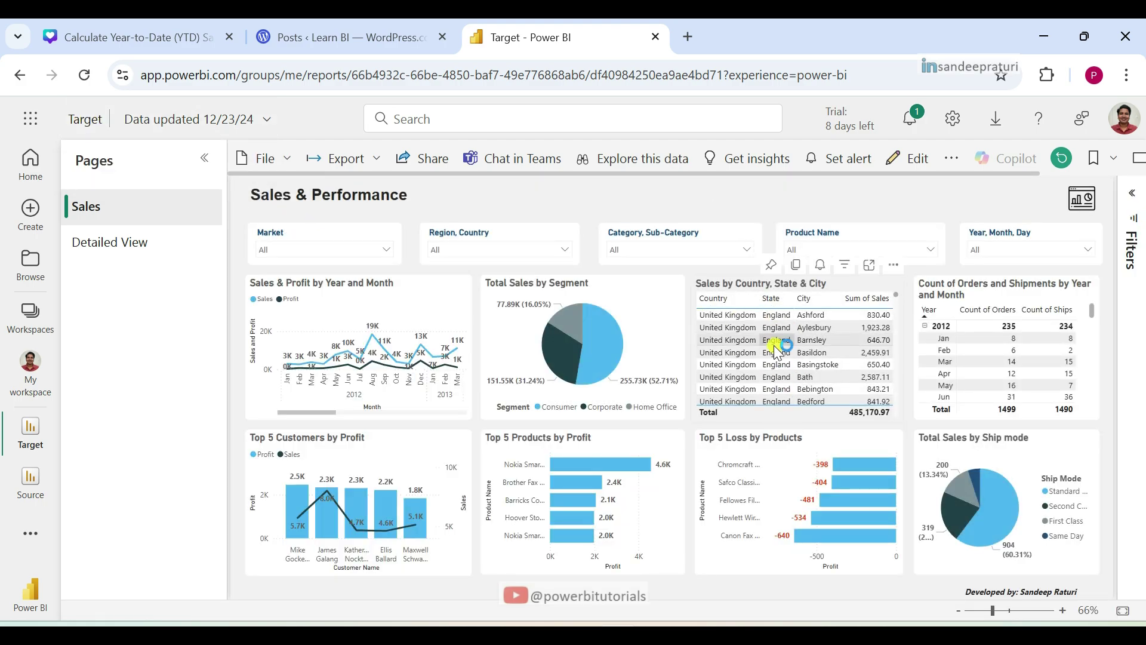
mouse_move(880, 471)
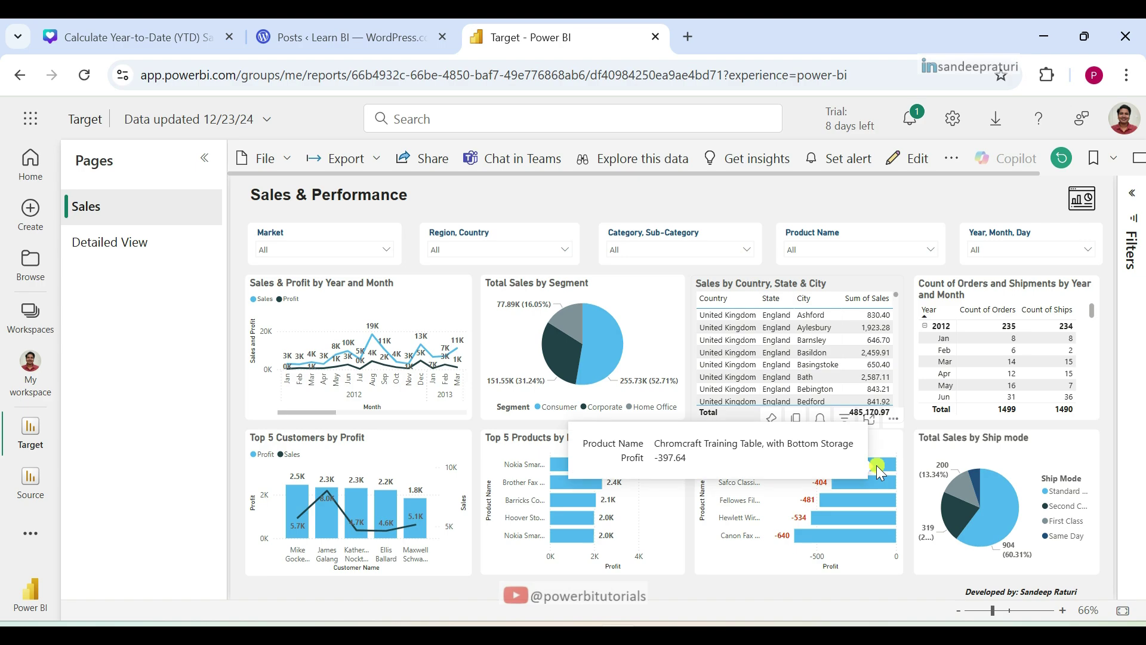
left_click(146, 246)
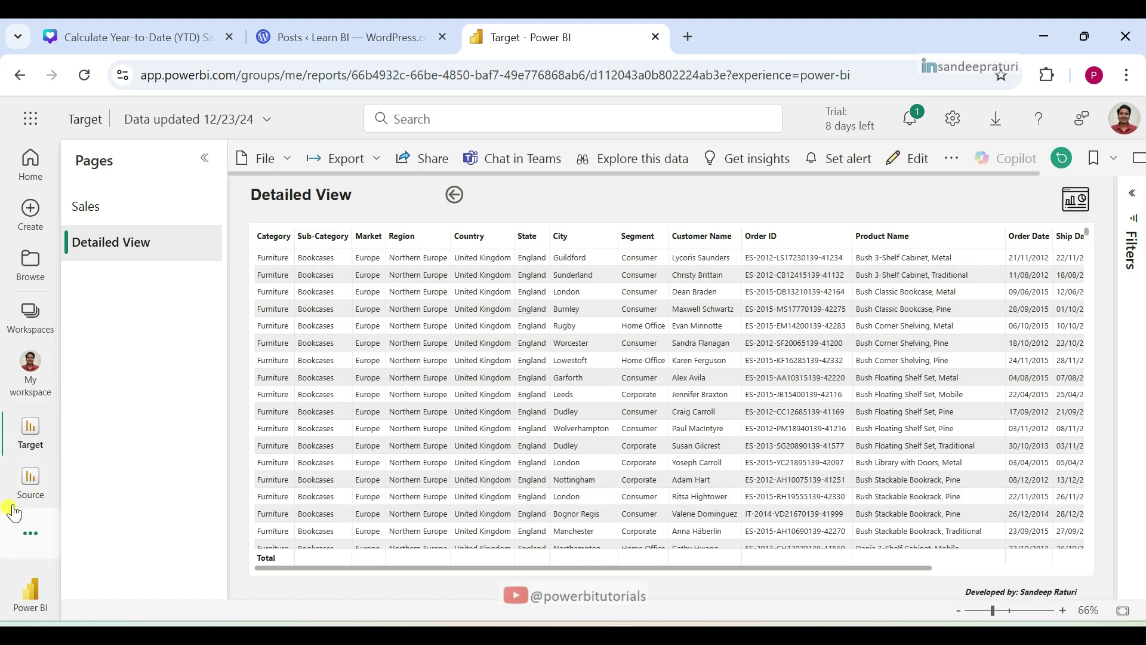
Return to the Source report and drill through from the China bar in Sales by Country to Sales [Target].
left_click(27, 483)
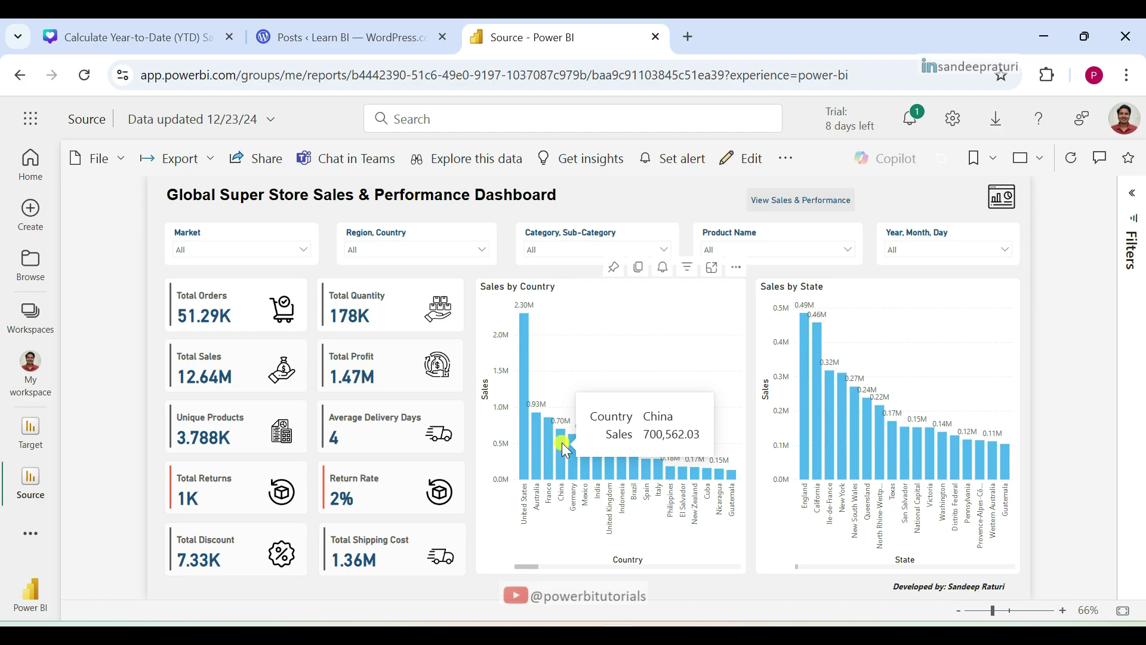
mouse_move(561, 442)
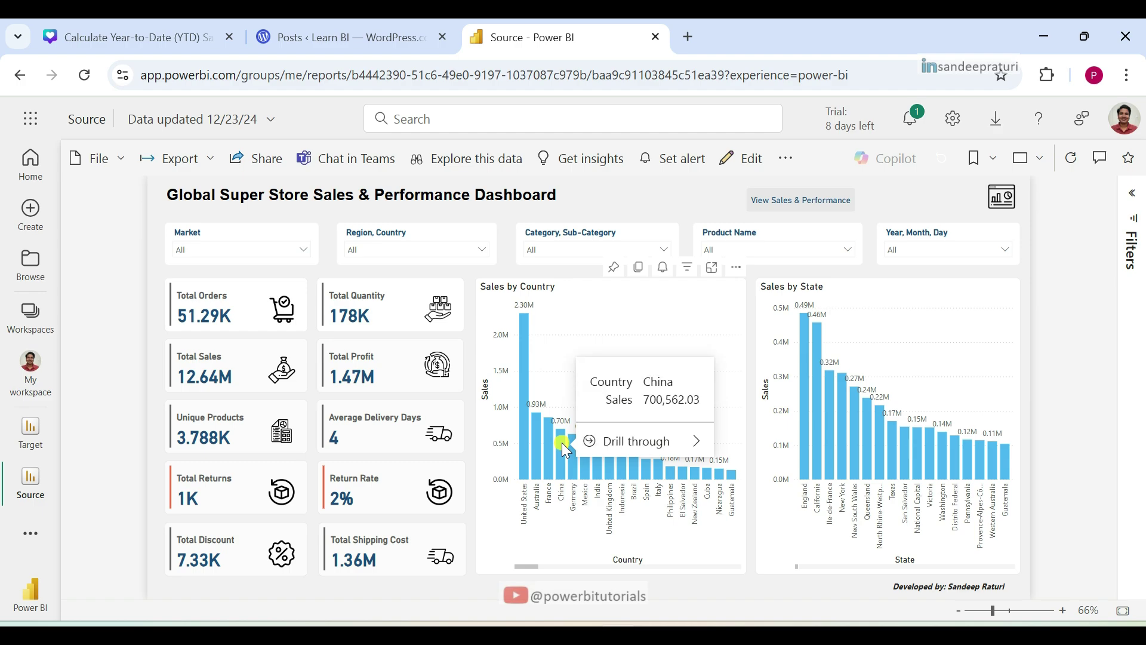
mouse_move(686, 441)
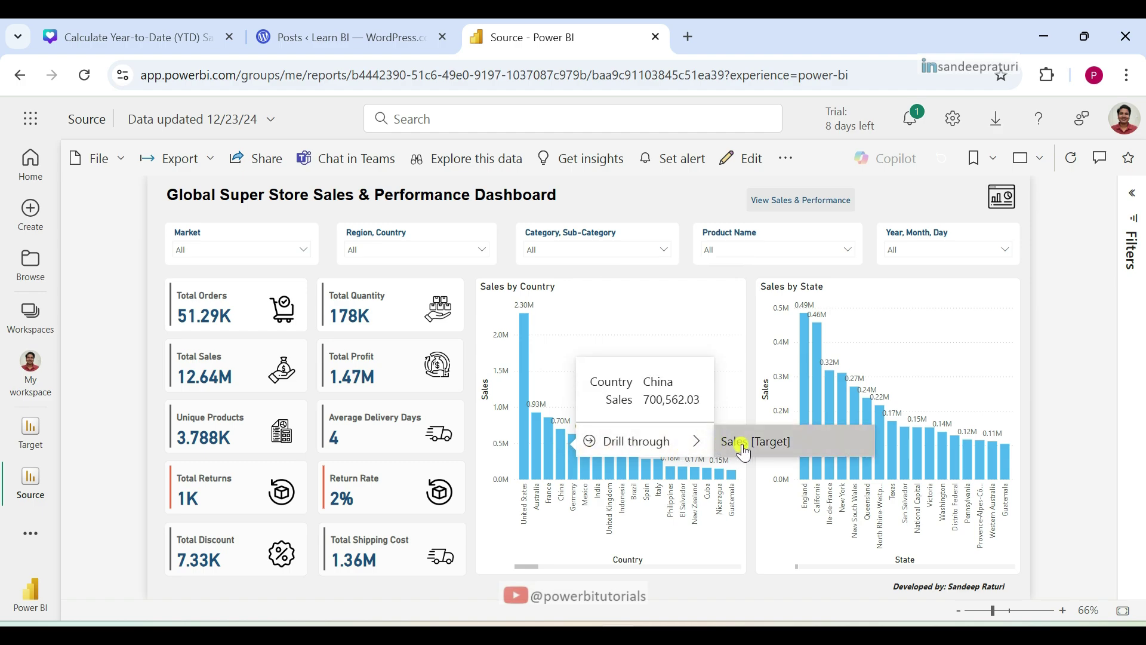
left_click(777, 445)
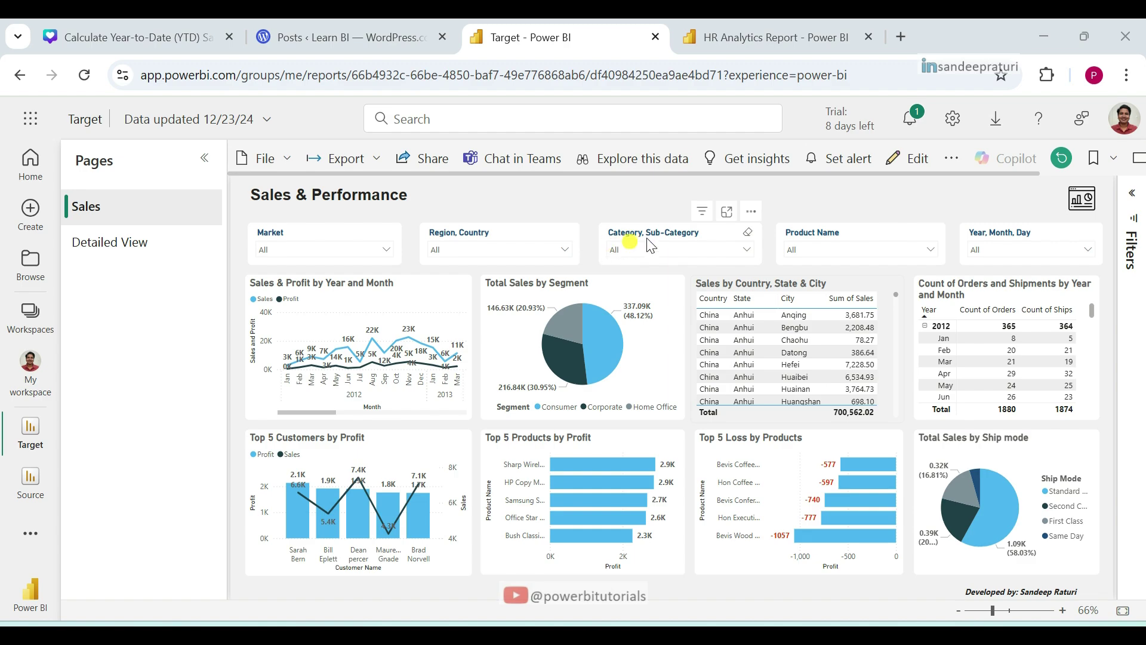
In the HR Analytics Report, use the back arrow on View Employee Details to reach the main dashboard and return to the Target report.
left_click(742, 40)
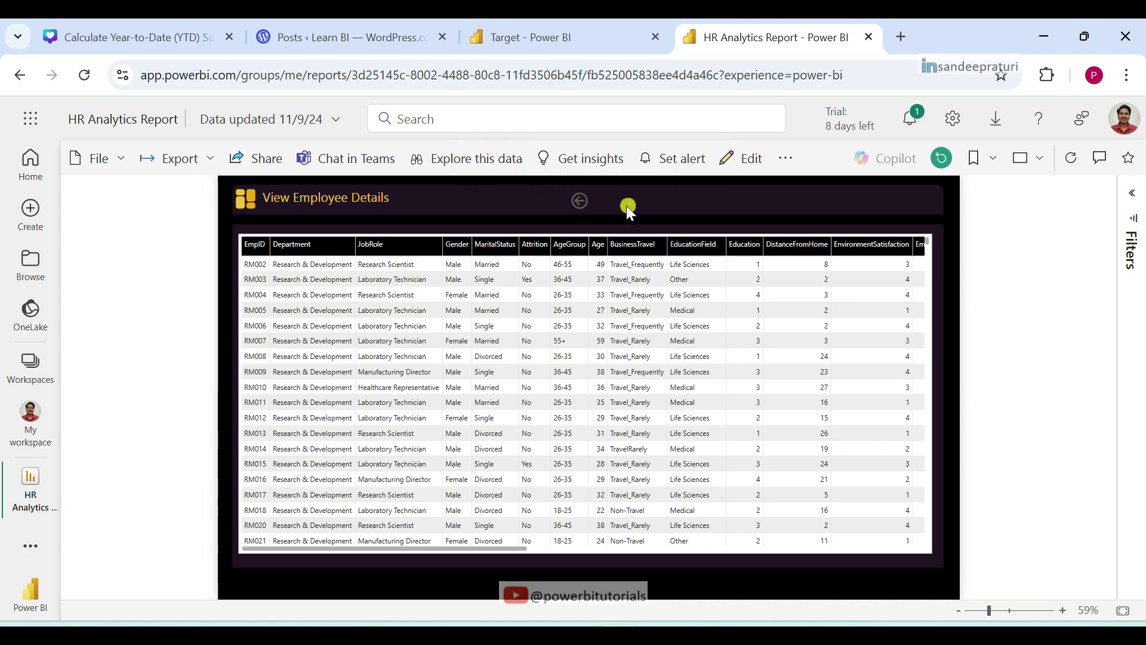
left_click(580, 201)
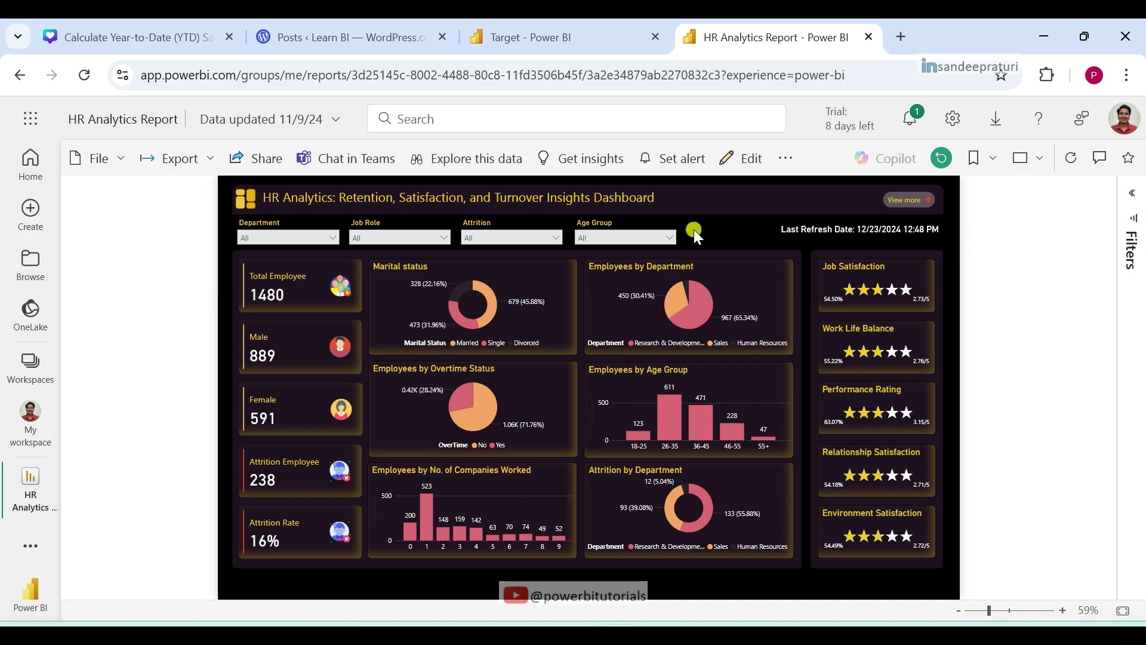
left_click(546, 37)
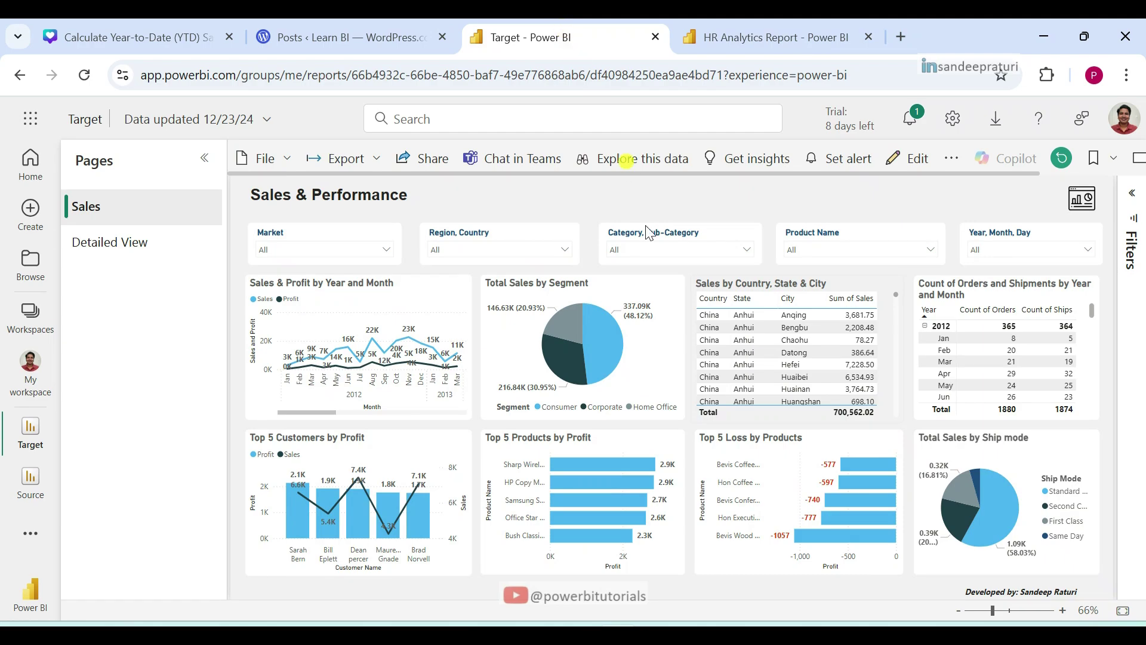